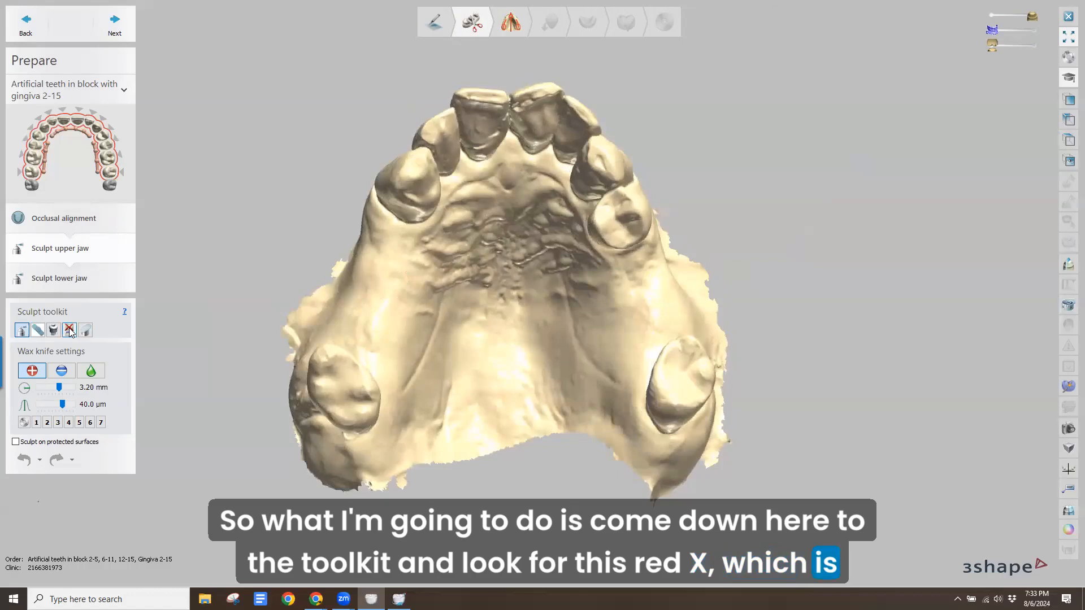
- Extract the two standalone molars from the upper jaw scan with automatic tooth detection and automatic application
left_click(69, 330)
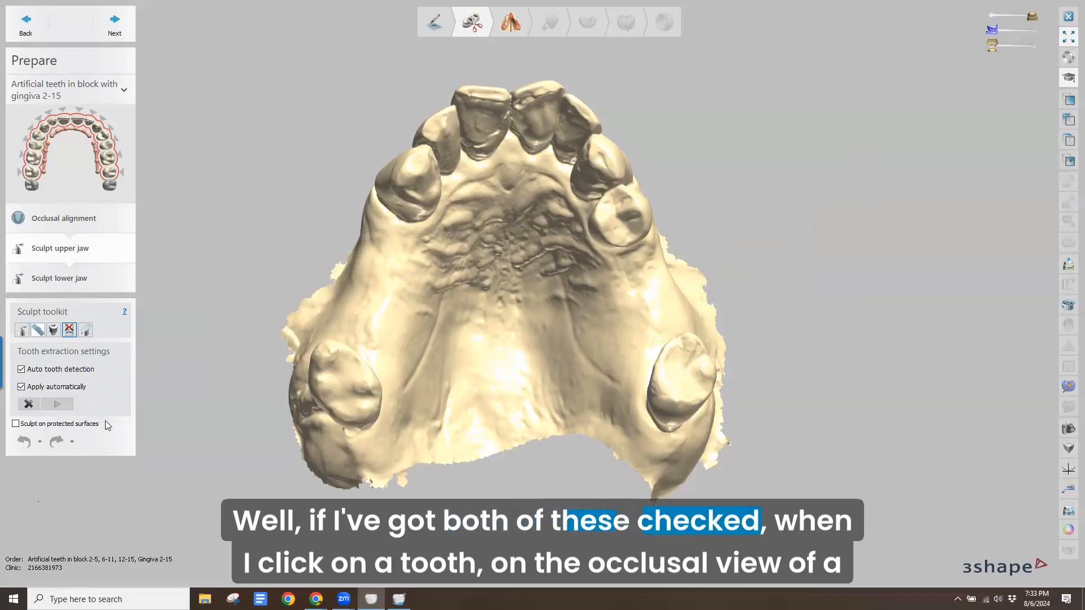
left_click(342, 383)
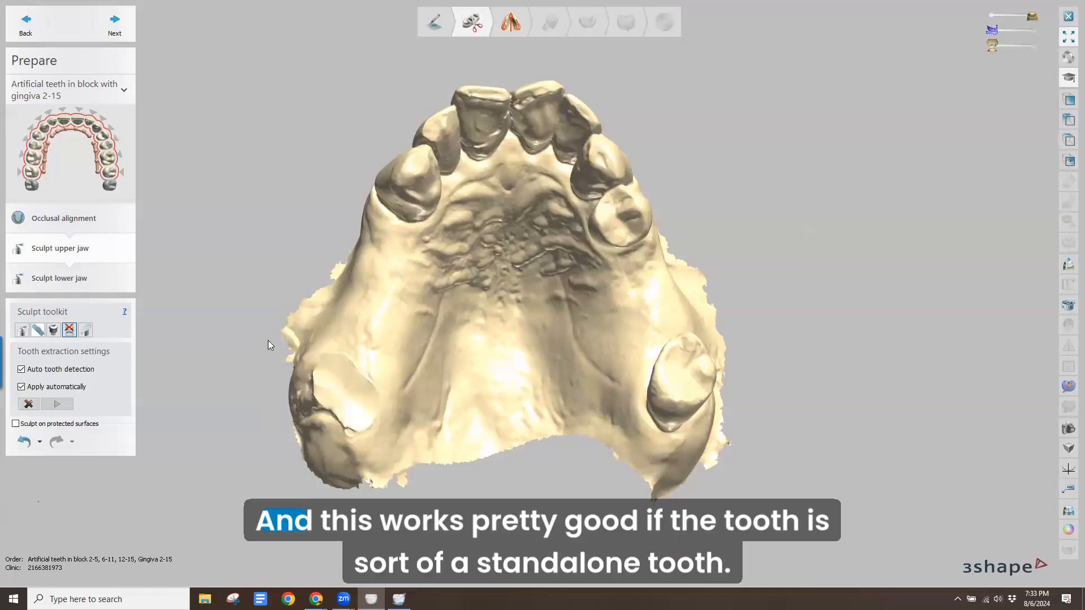
right_click_drag(267, 340, 293, 356)
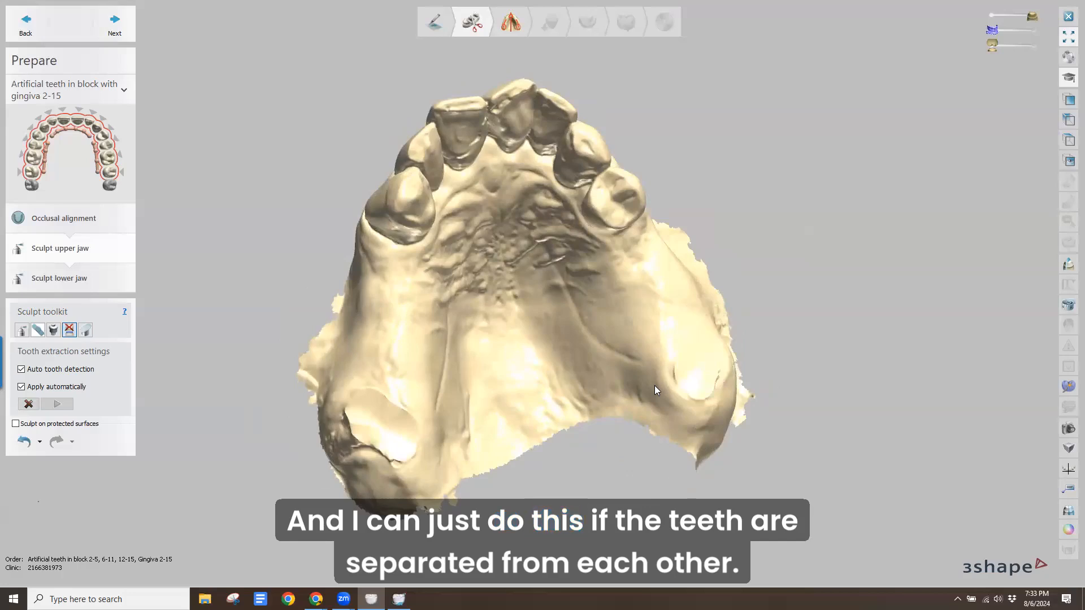
mouse_move(637, 317)
right_mouse_down()
mouse_move(618, 372)
mouse_move(650, 307)
mouse_move(668, 304)
mouse_move(647, 334)
right_mouse_up()
mouse_move(376, 195)
right_mouse_down()
mouse_move(399, 198)
mouse_move(391, 209)
right_mouse_up()
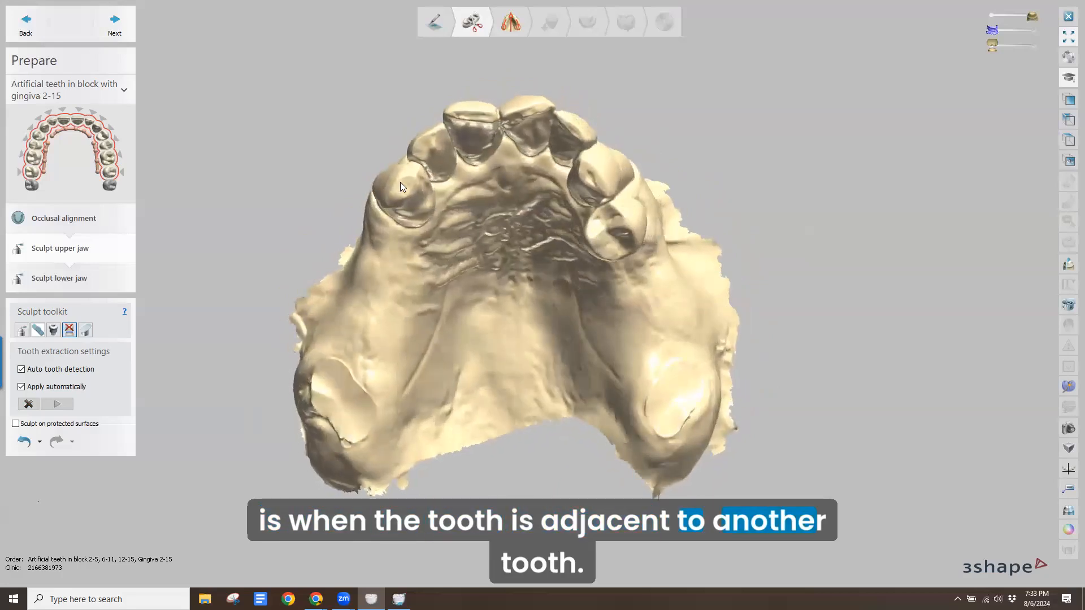
- Try to extract the cuspid beside the edentulous area and its neighbouring lateral incisor with automatic application
left_click(408, 184)
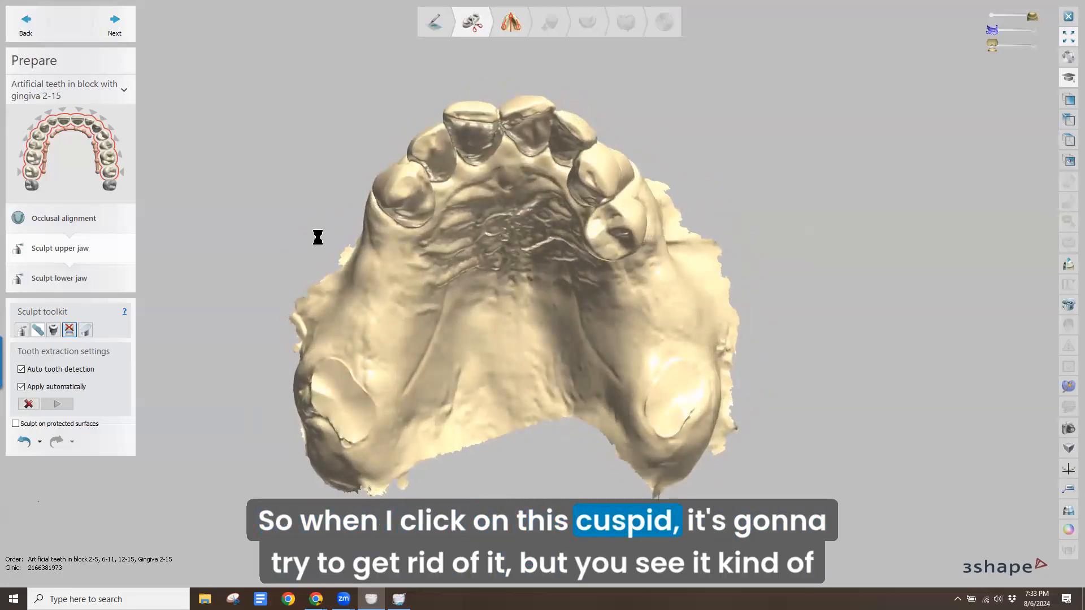
right_click_drag(318, 238, 522, 229)
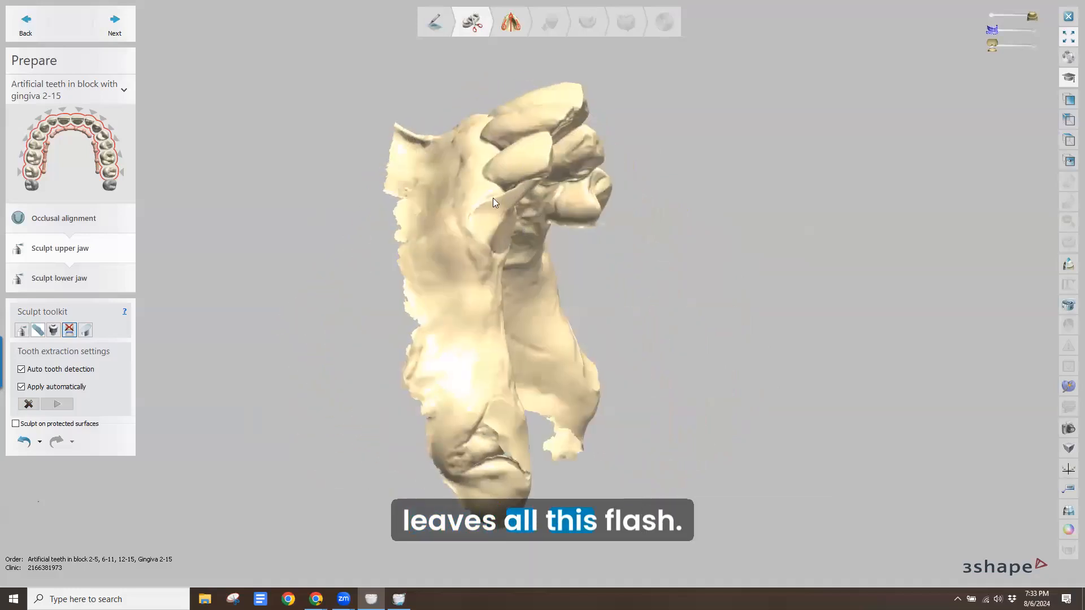
right_click_drag(449, 255, 365, 267)
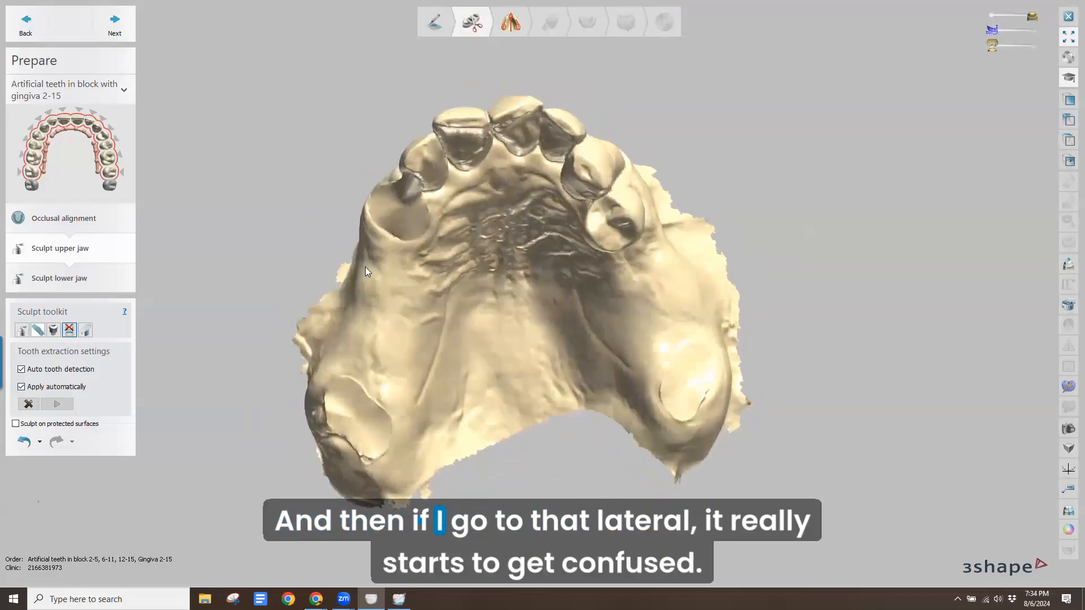
left_click(420, 150)
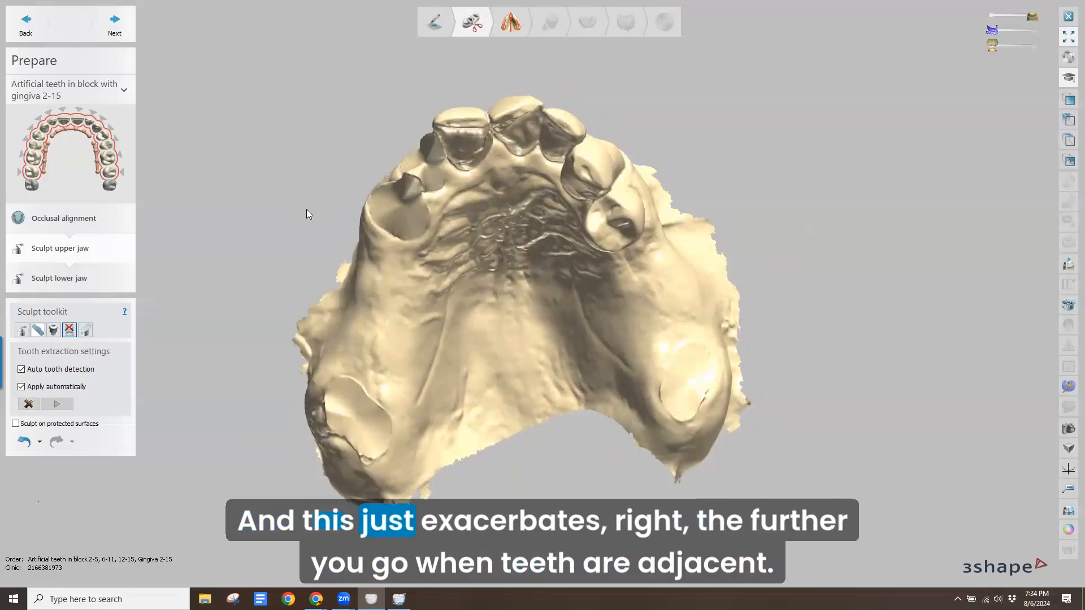
right_click_drag(306, 209, 522, 137)
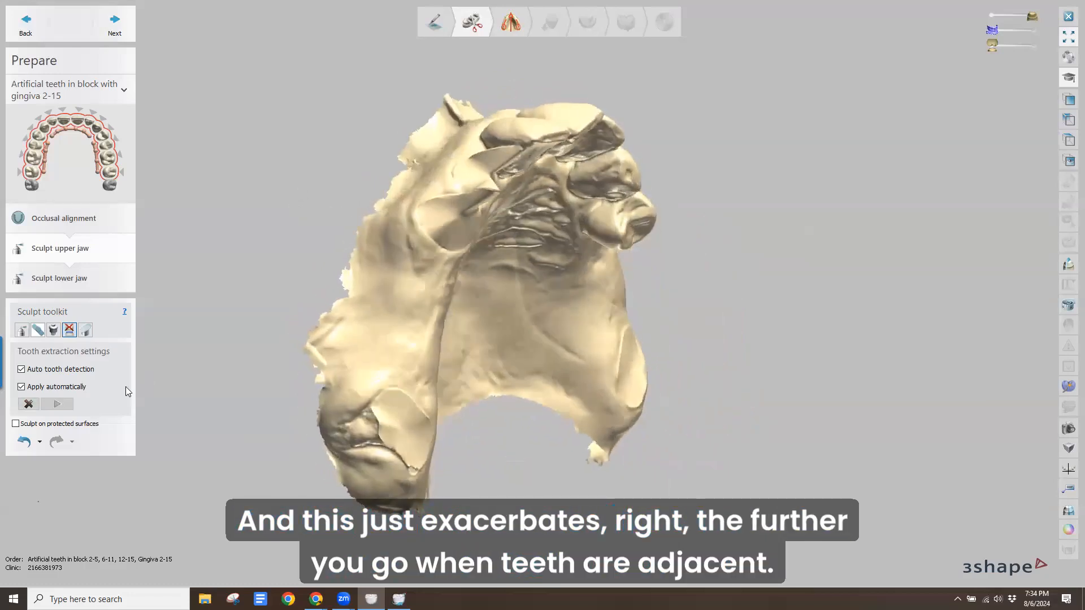
- Undo the extractions of the lateral incisor and cuspid, and turn off automatic application for tooth extraction
left_click(25, 443)
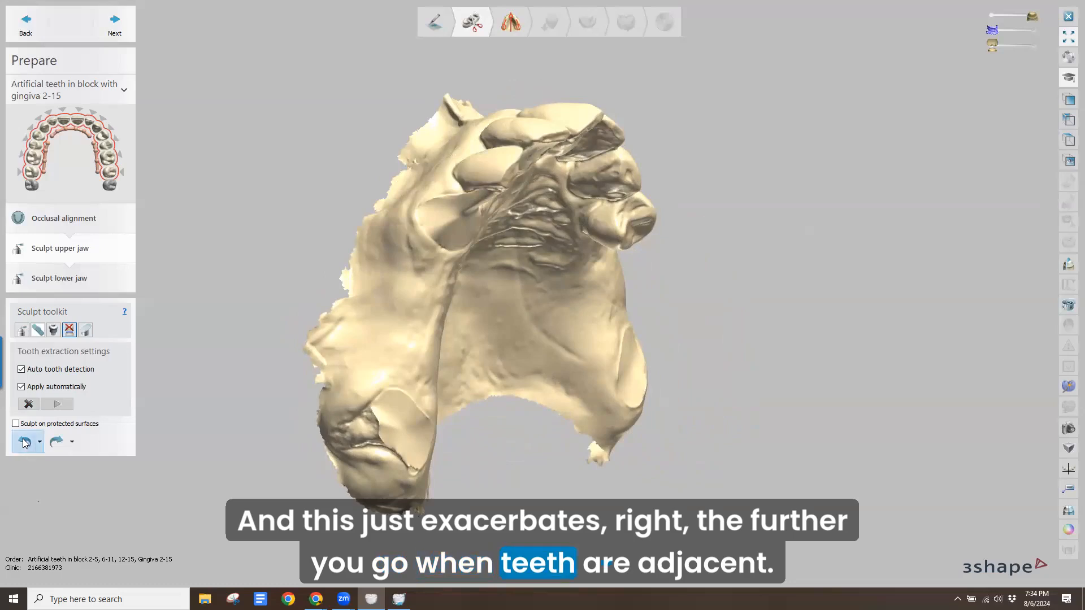
left_click(24, 440)
right_click_drag(293, 310, 234, 290)
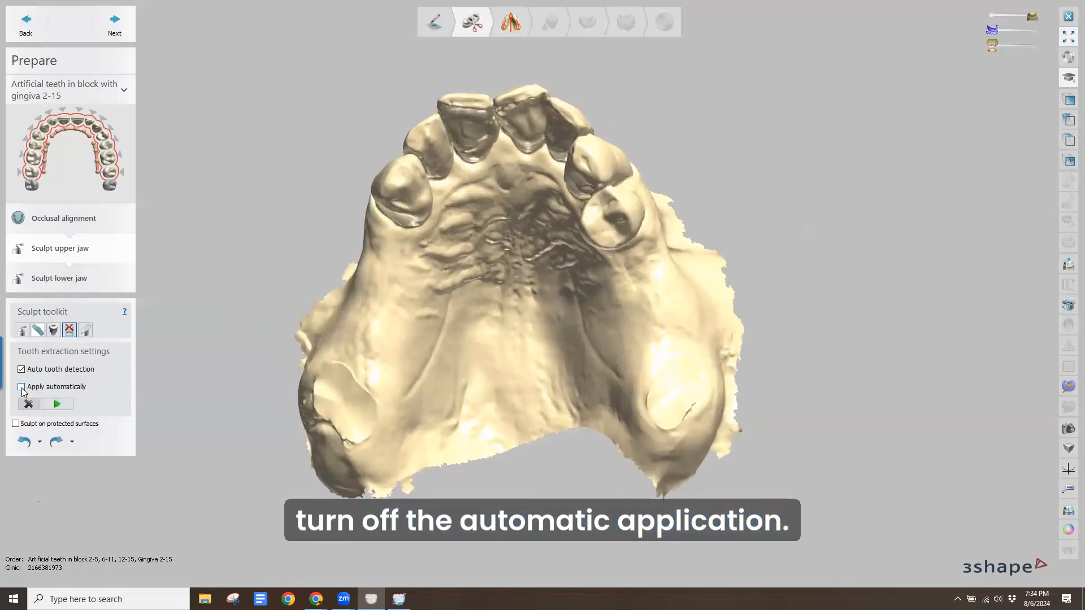
- Extract the same cuspid with auto tooth detection, adjusting its detected spline beside the lateral incisor before applying
right_click_drag(229, 282, 236, 297)
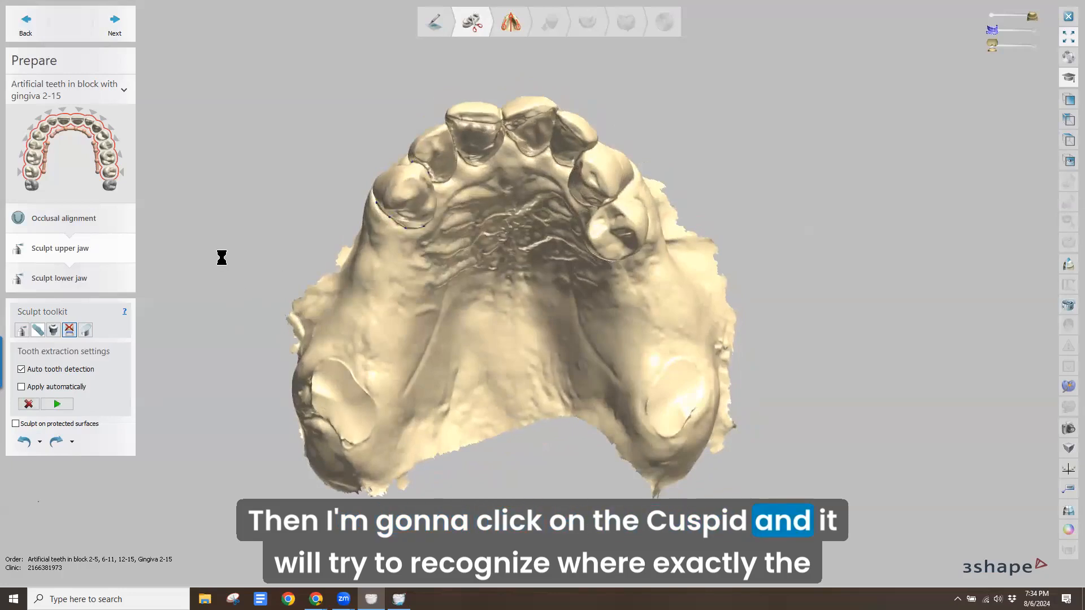
right_click_drag(288, 242, 341, 295)
scroll(515, 267, "up", 5)
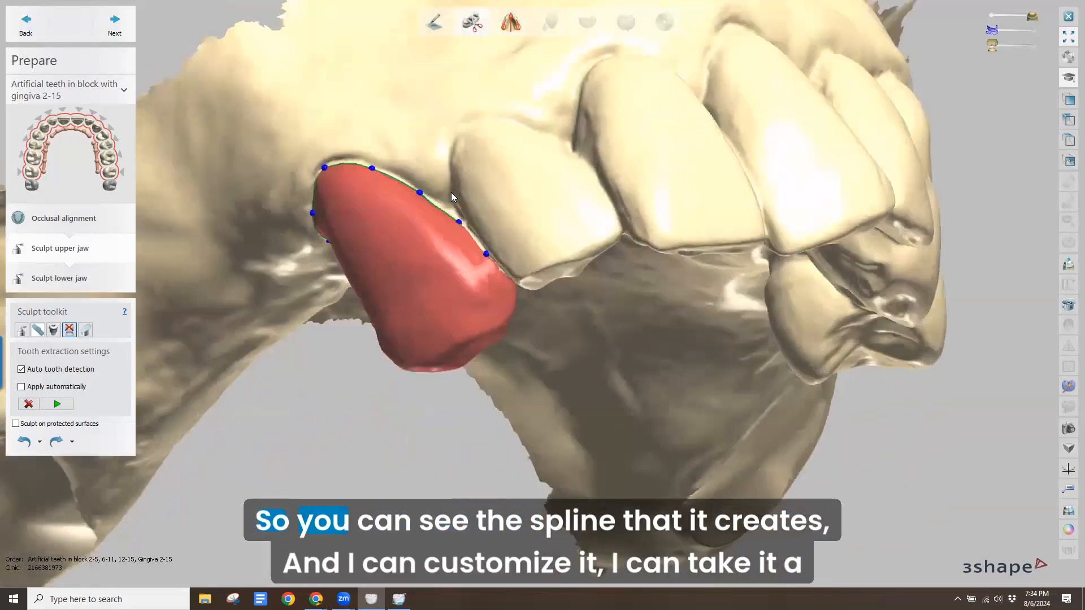
left_click(459, 222)
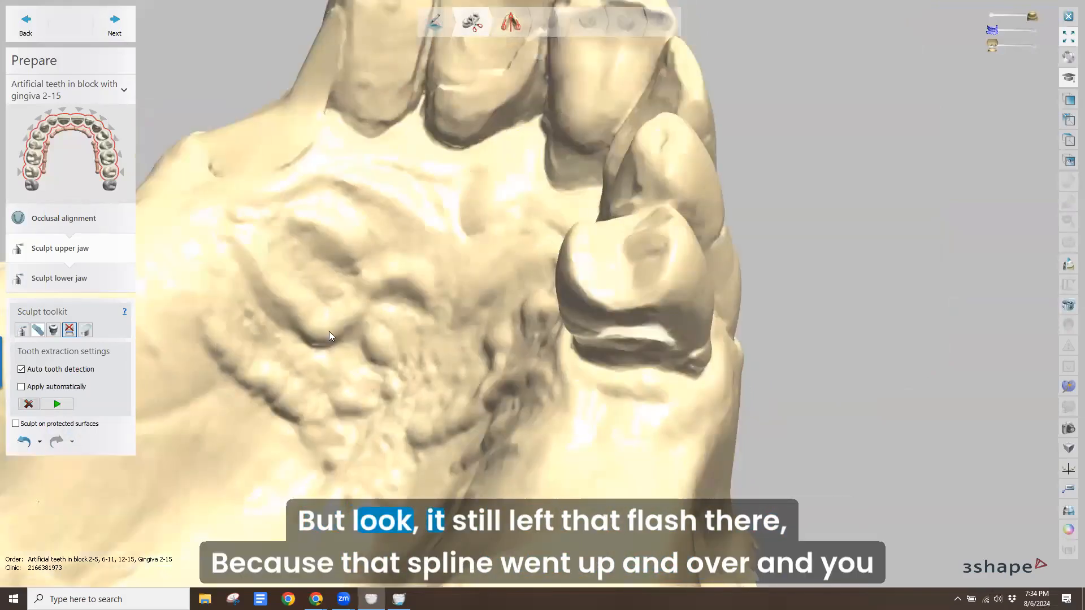
right_click_drag(329, 331, 297, 272)
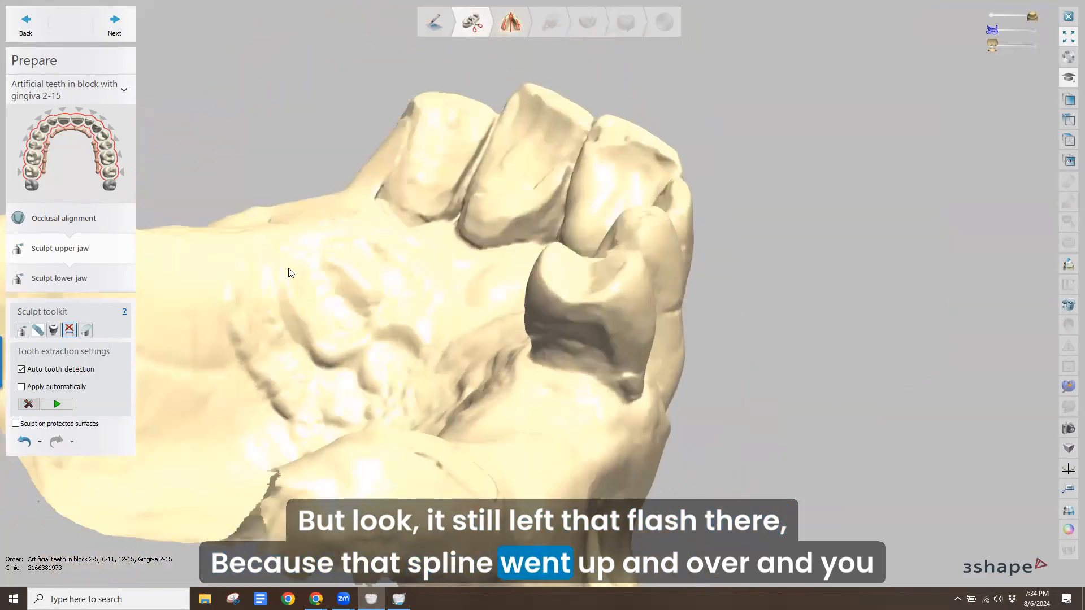
right_click_drag(293, 283, 413, 271)
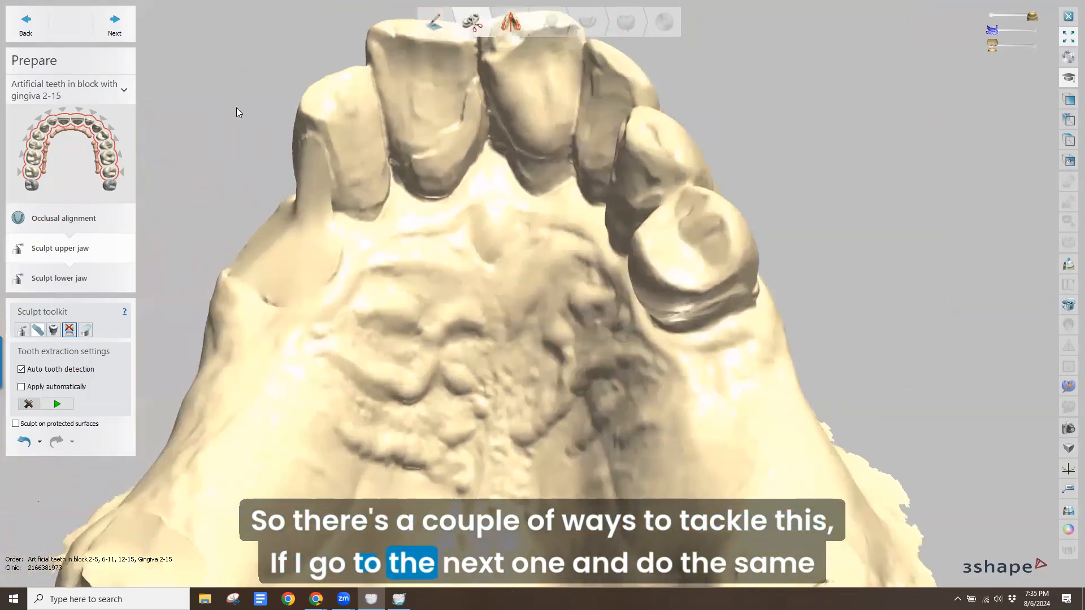
- Detect the lateral incisor beside the extracted cuspid to get its extraction spline
right_click_drag(233, 149, 198, 209)
right_click_drag(171, 260, 187, 328)
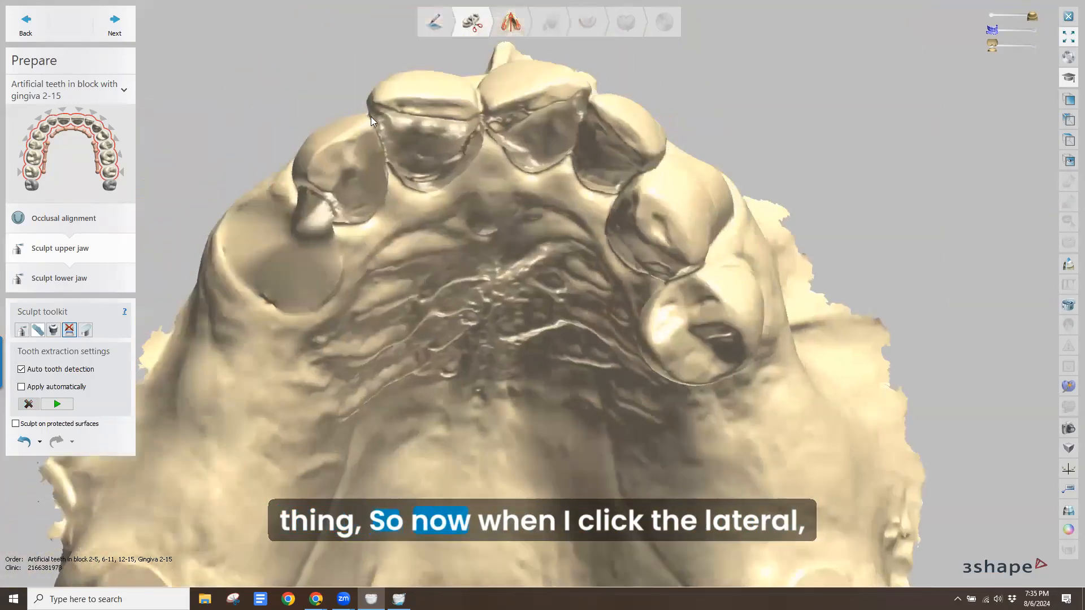
left_click(341, 147)
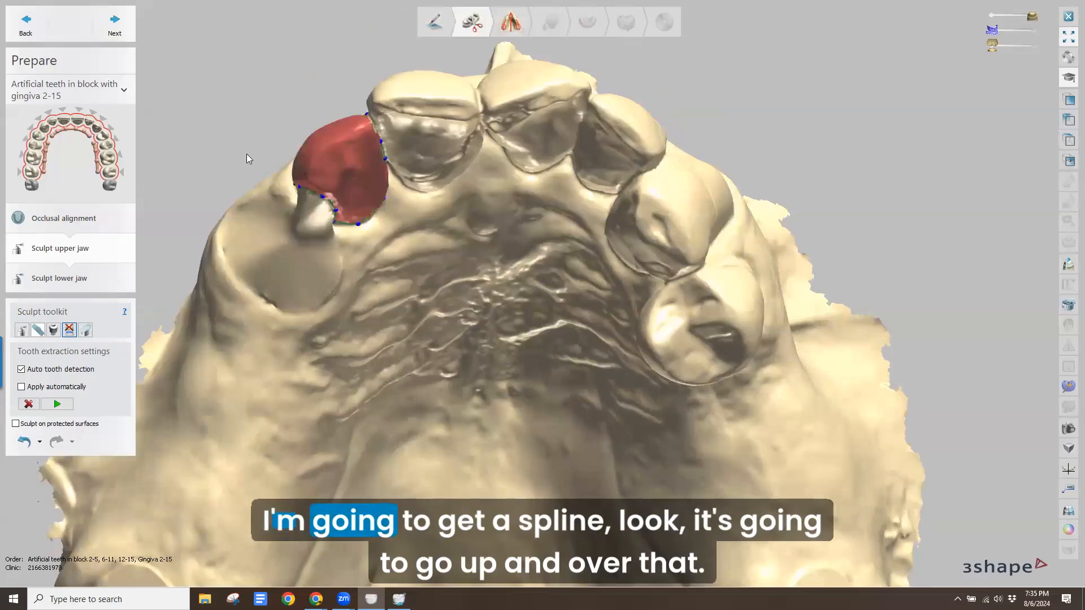
right_click_drag(259, 141, 375, 109)
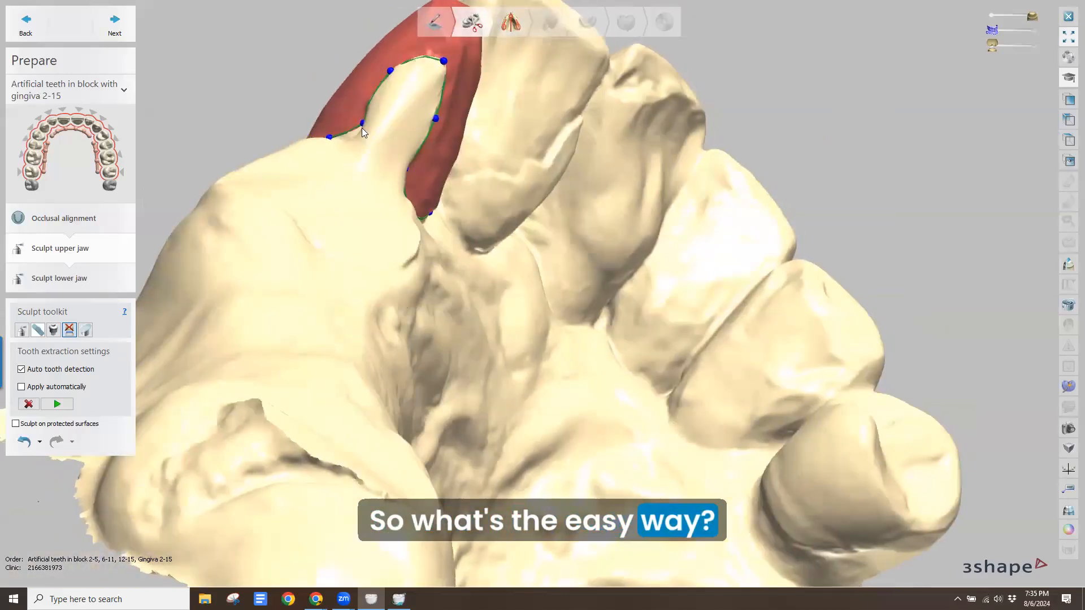
- Move the lateral incisor's spline points down to the gum line so the selection covers the leftover flash
left_click_drag(361, 123, 360, 133)
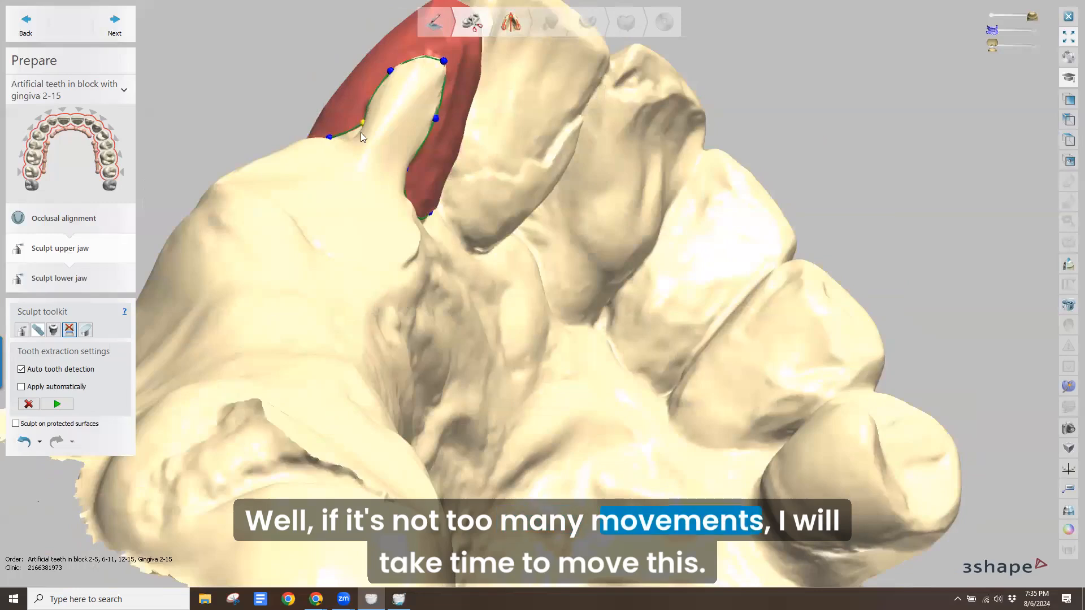
left_click_drag(391, 72, 386, 153)
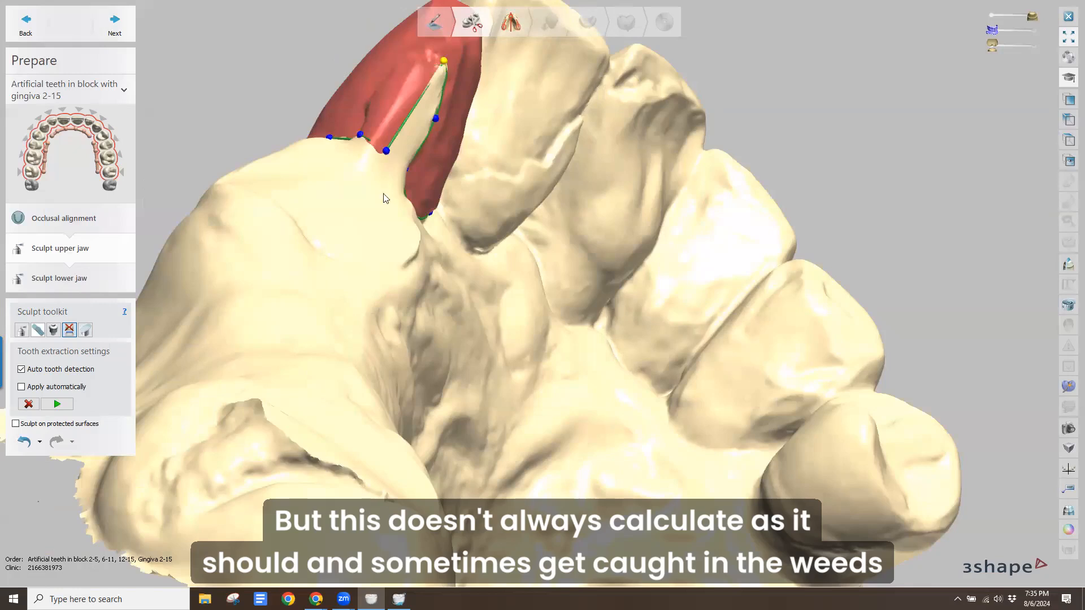
left_click_drag(399, 186, 401, 171)
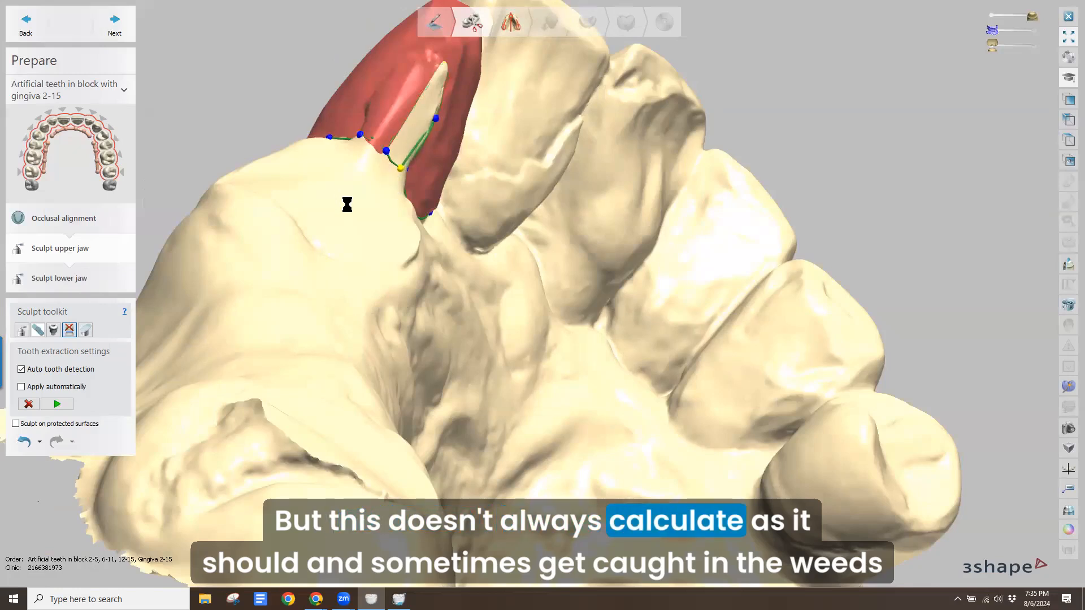
scroll(342, 187, "up", 4)
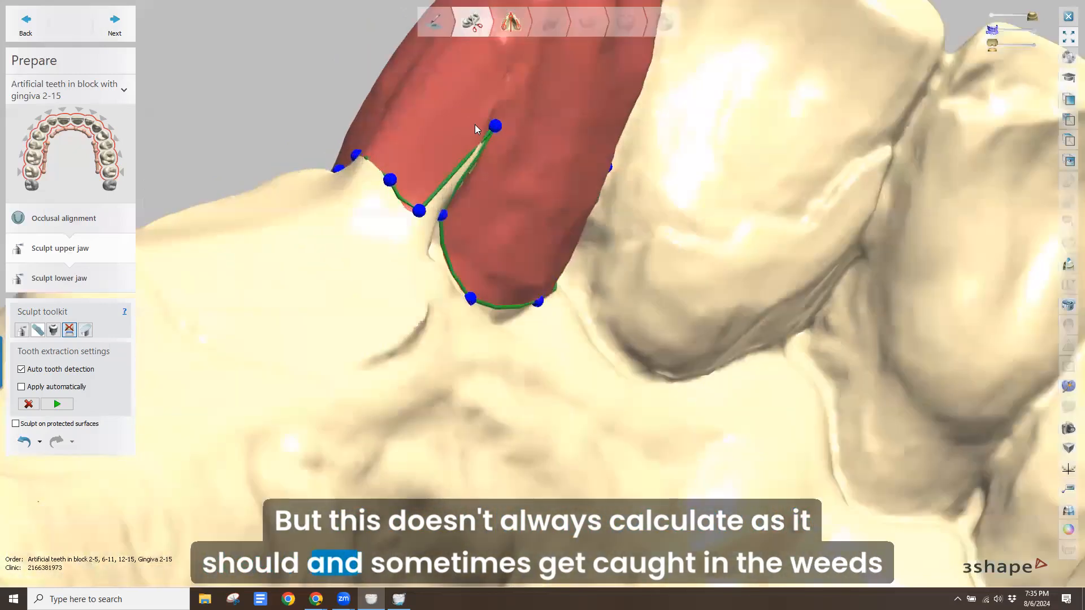
left_click_drag(505, 129, 433, 232)
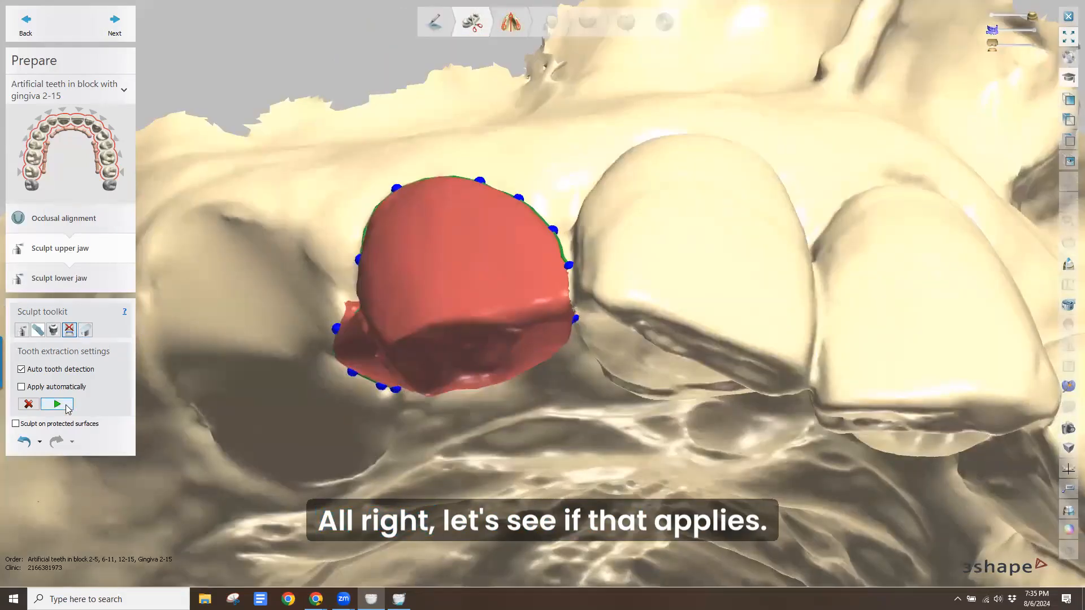
- Apply the lateral incisor extraction with the edited spline, and undo it after inspecting the socket area
left_click(67, 408)
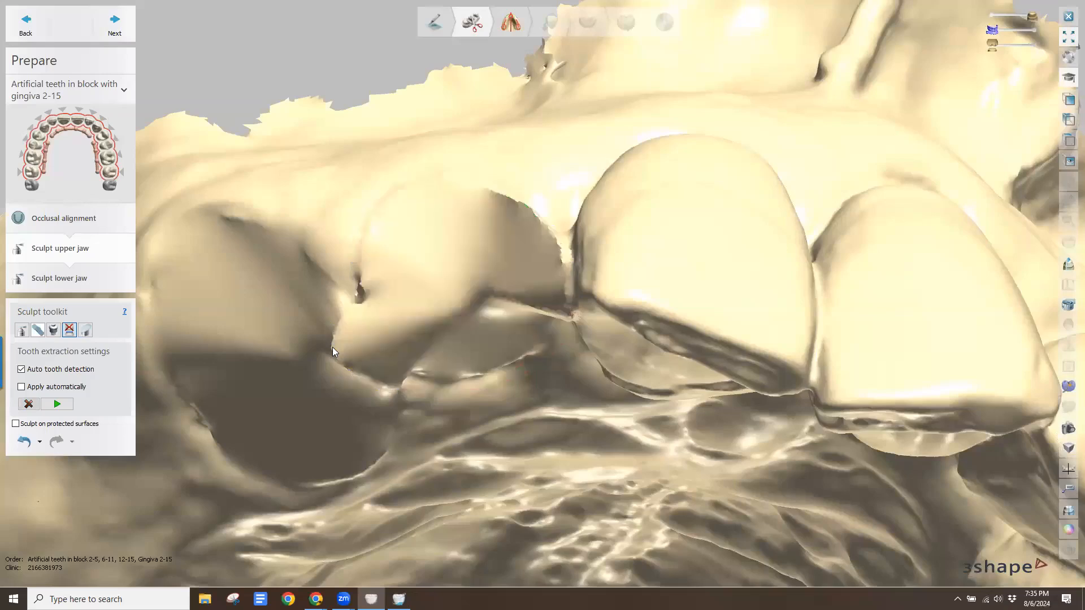
mouse_move(355, 303)
right_mouse_down()
mouse_move(429, 256)
mouse_move(422, 177)
right_mouse_up()
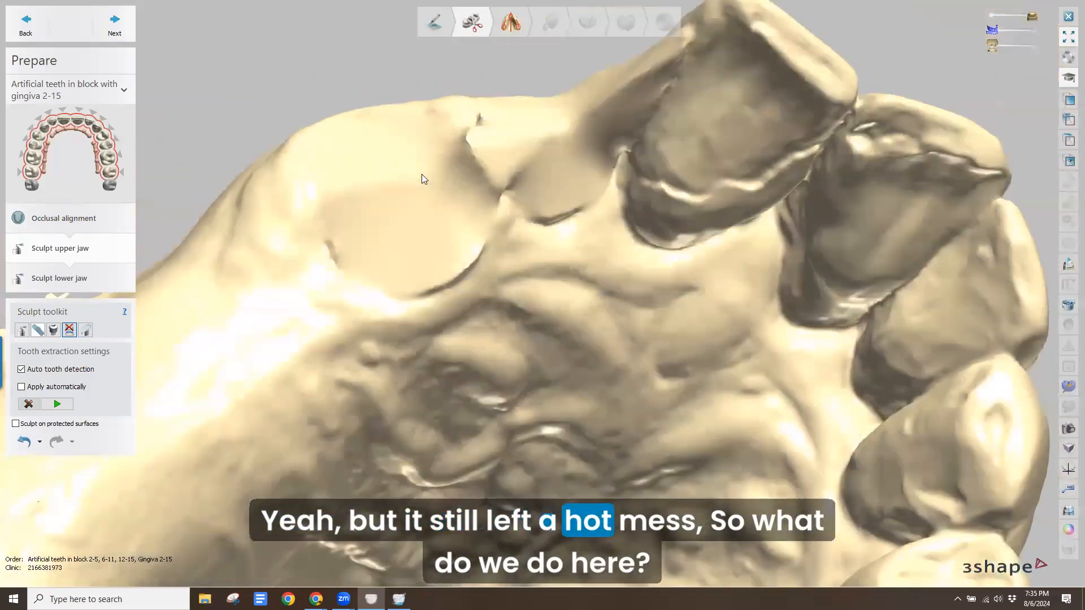
left_click(25, 444)
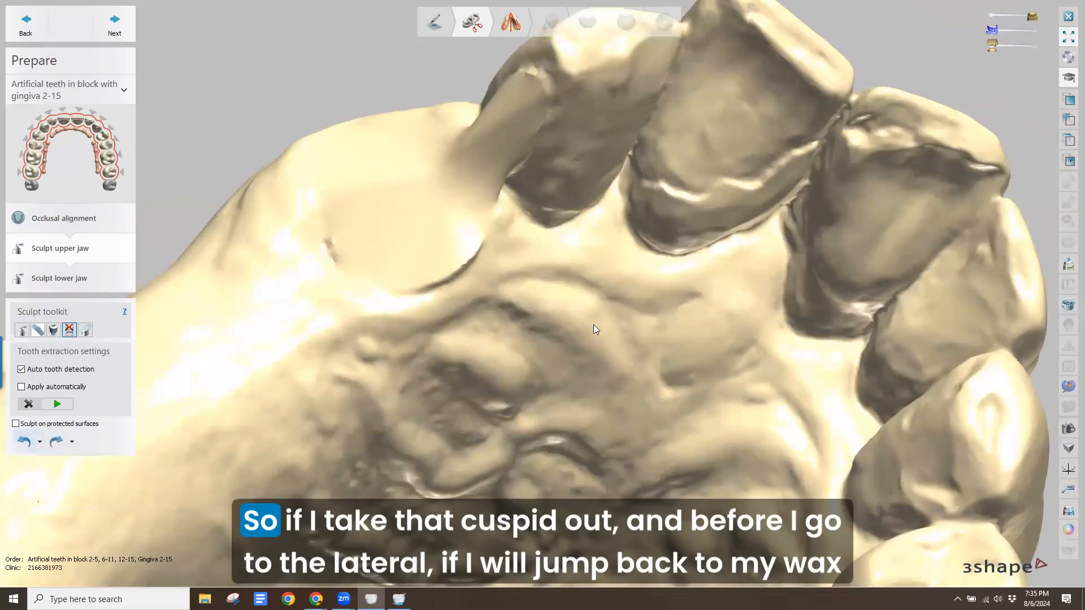
- Smooth away the leftover contact flash on the lateral incisor beside the extracted cuspid with the wax knife
mouse_move(593, 325)
right_mouse_down()
mouse_move(623, 334)
mouse_move(598, 341)
mouse_move(587, 317)
mouse_move(597, 322)
right_mouse_up()
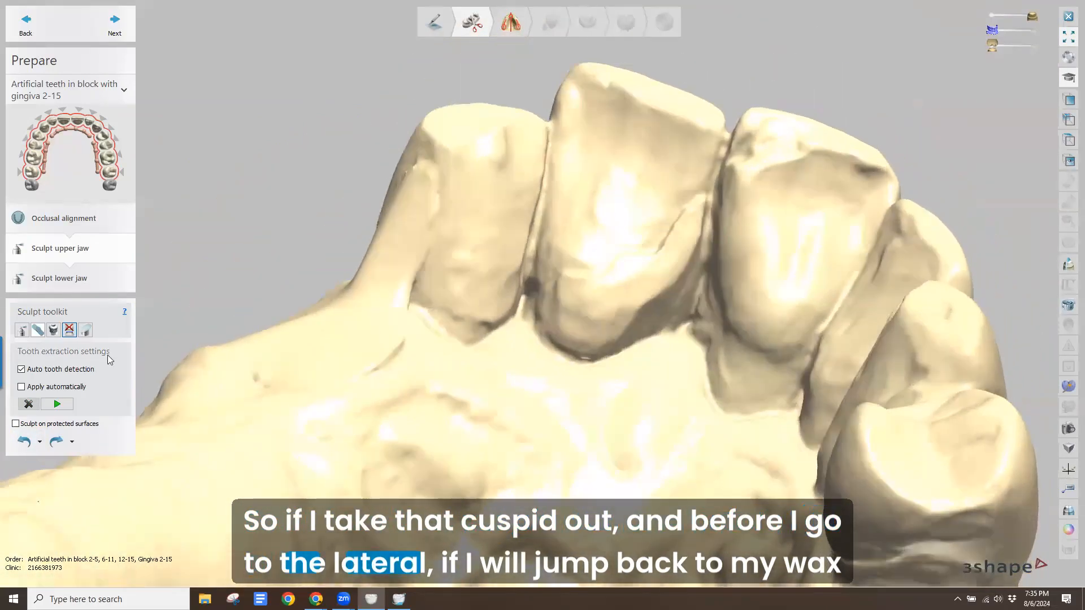
left_click(22, 330)
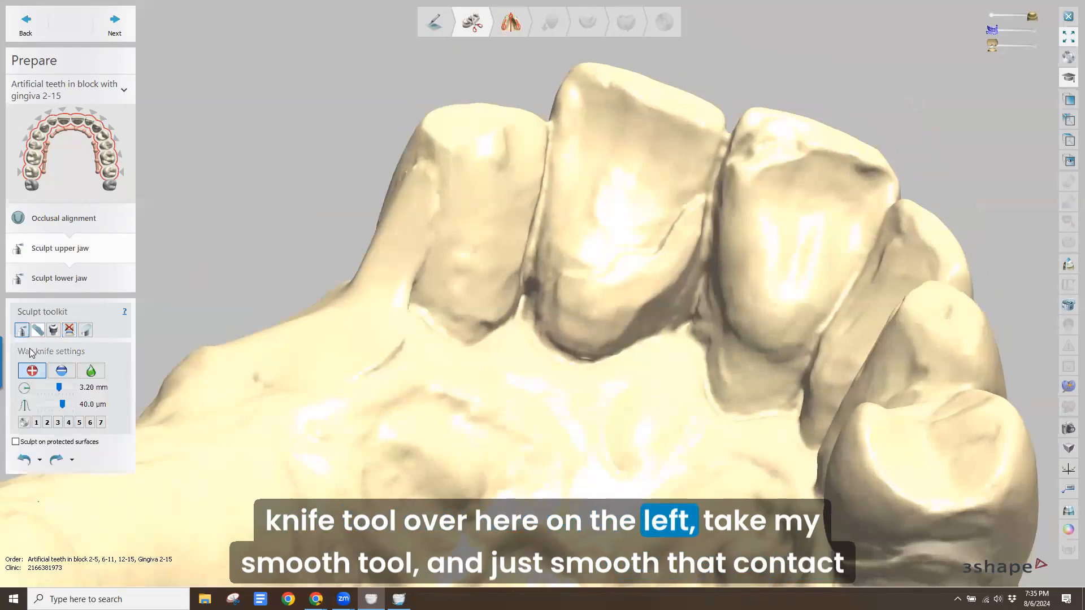
left_click(88, 373)
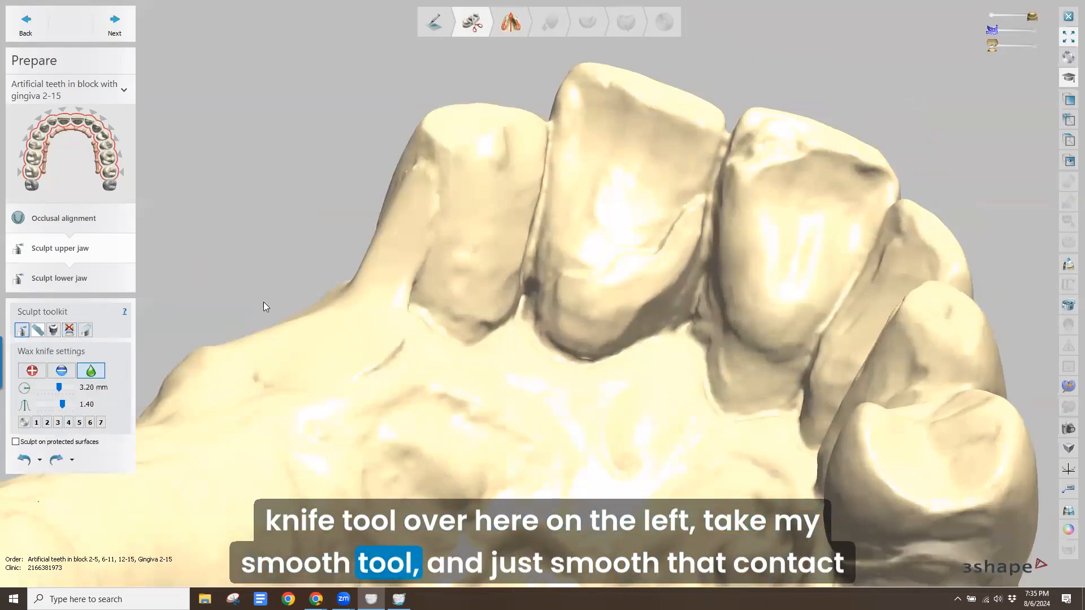
right_click_drag(264, 302, 295, 299)
left_click_drag(304, 219, 279, 271)
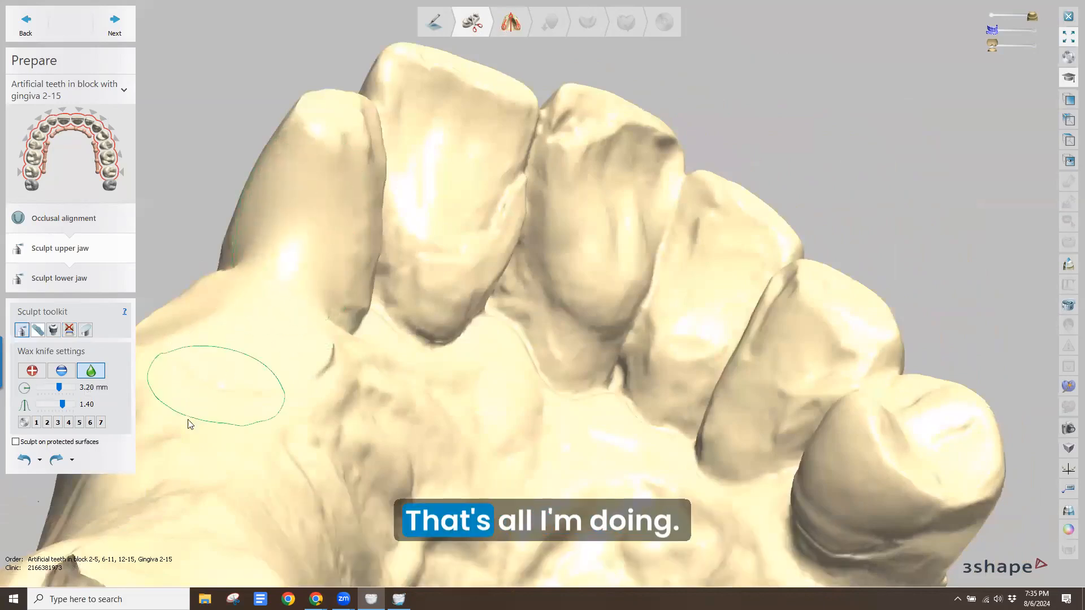
- Detect the lateral incisor beside the cuspid socket, nudge one spline point toward the central incisor, and apply the extraction
left_click(68, 329)
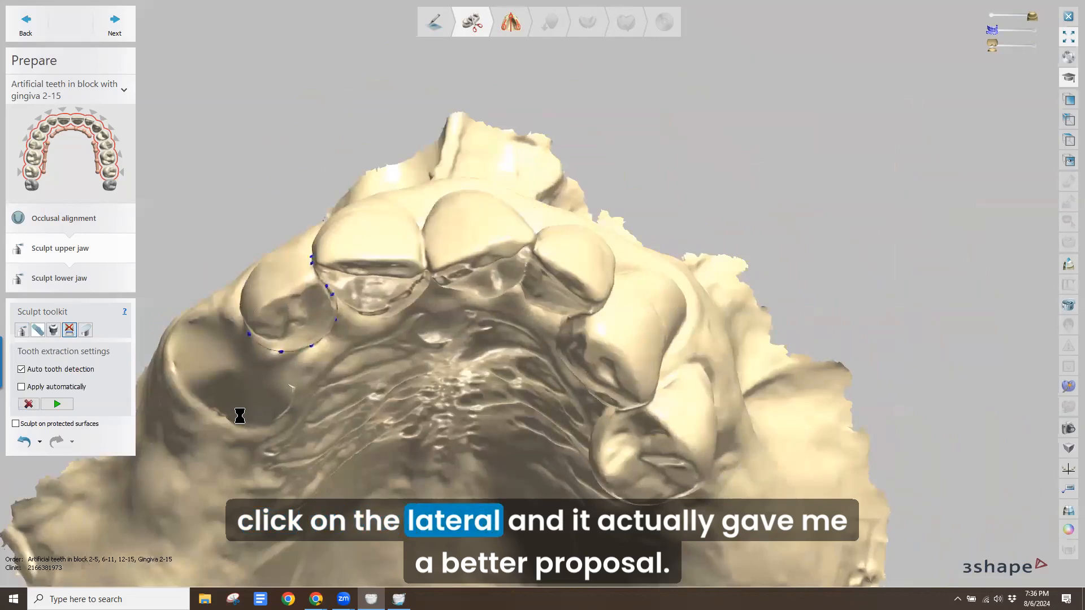
right_click_drag(252, 352, 223, 338)
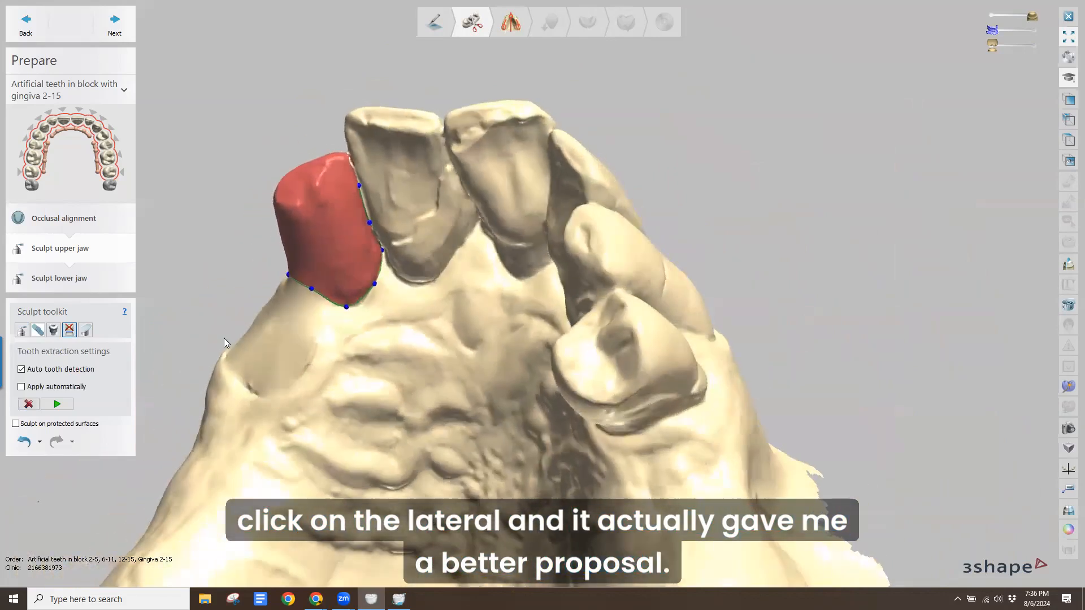
scroll(379, 198, "up", 5)
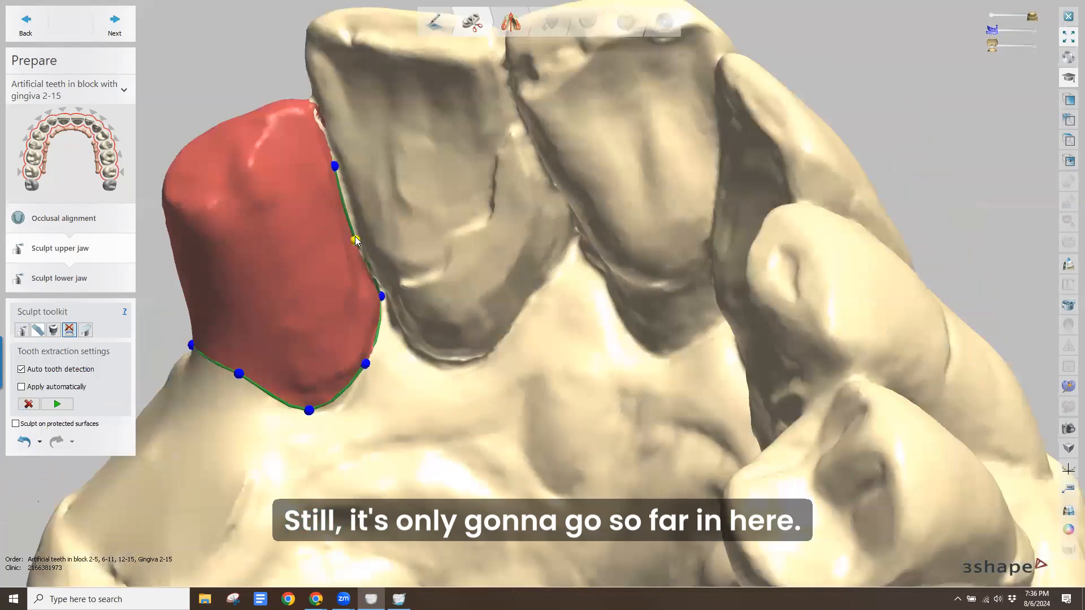
left_click_drag(355, 237, 359, 235)
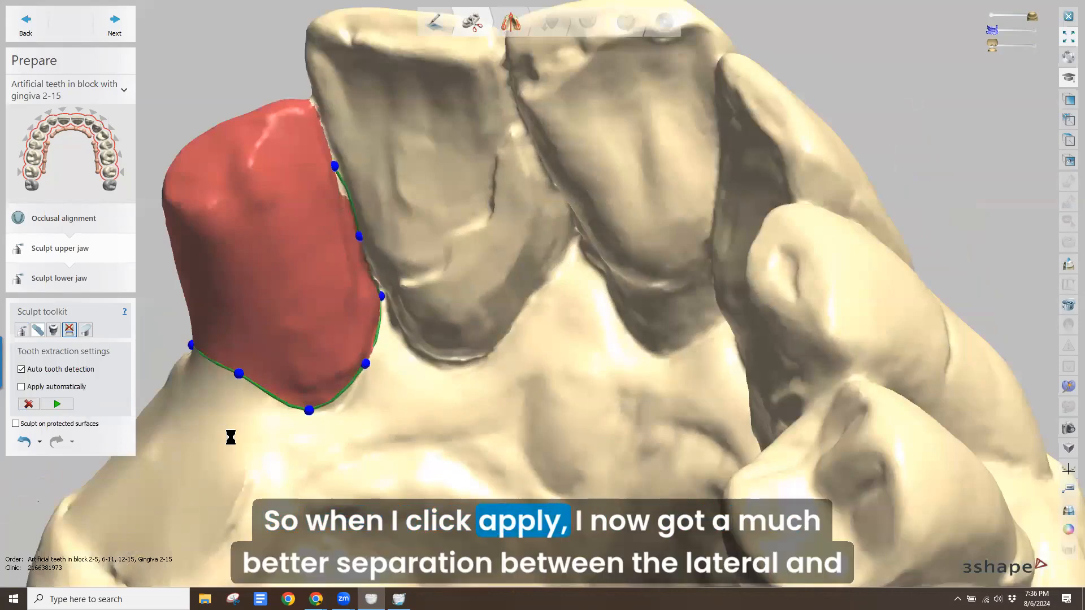
scroll(236, 428, "down", 2)
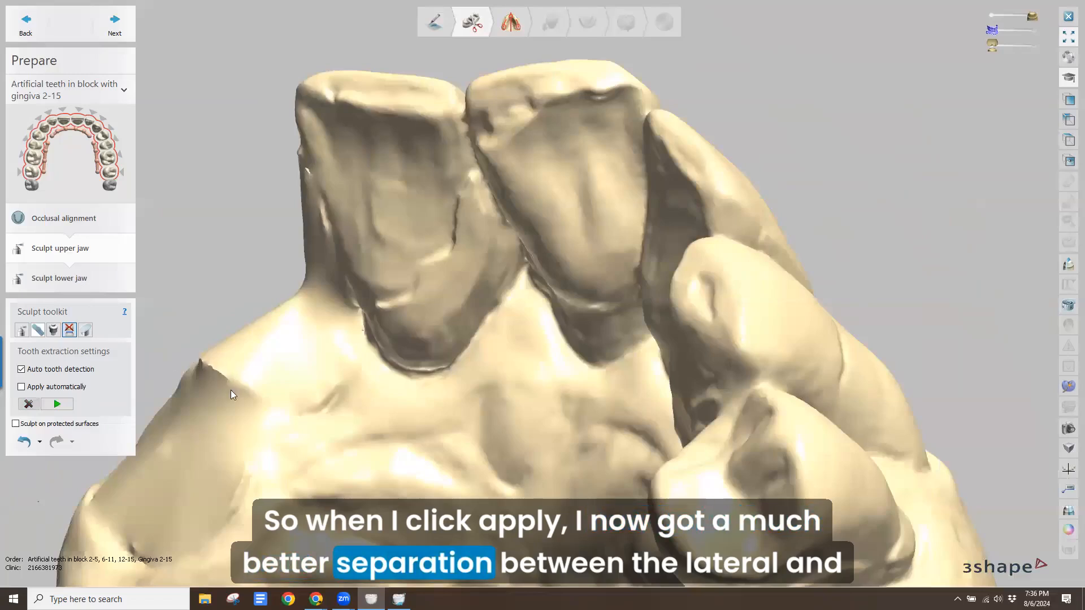
- Smooth away the leftover contact flash on the central incisor beside the extracted lateral with the wax knife
right_click_drag(230, 390, 337, 313)
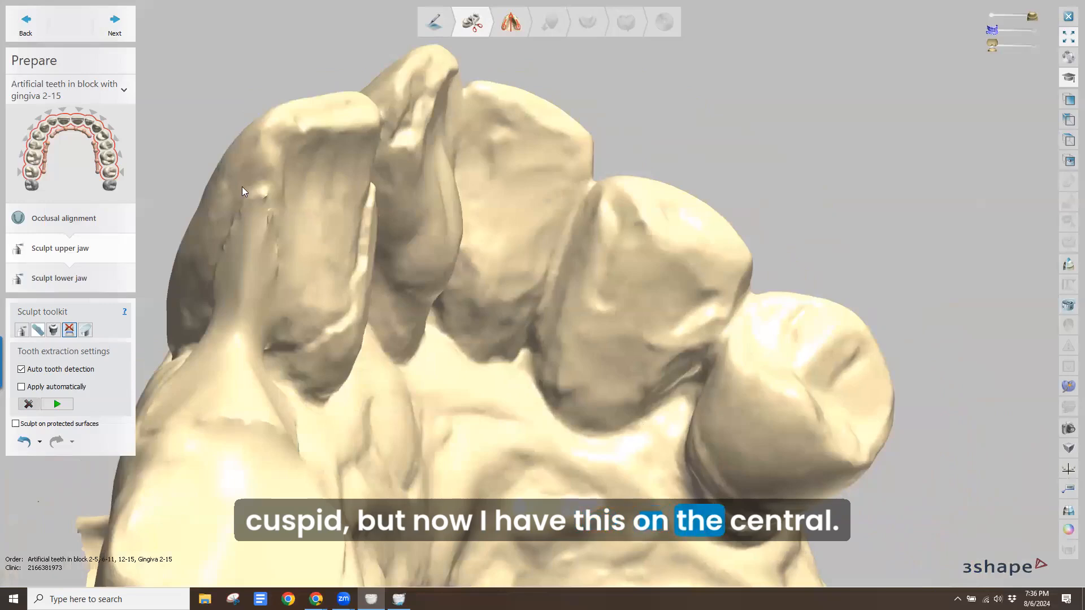
left_click(21, 330)
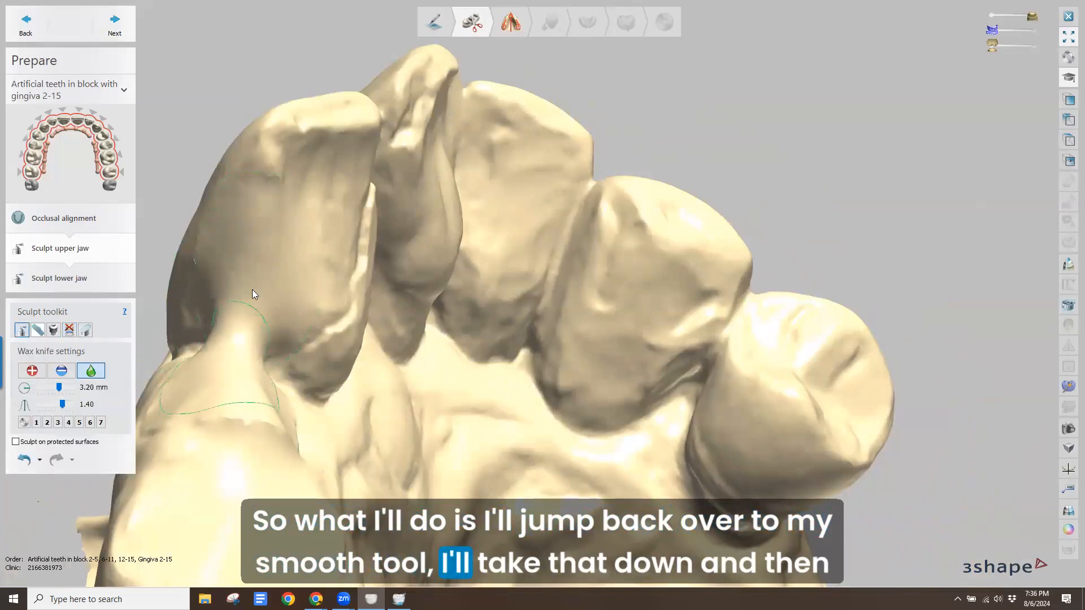
right_click_drag(282, 278, 215, 378)
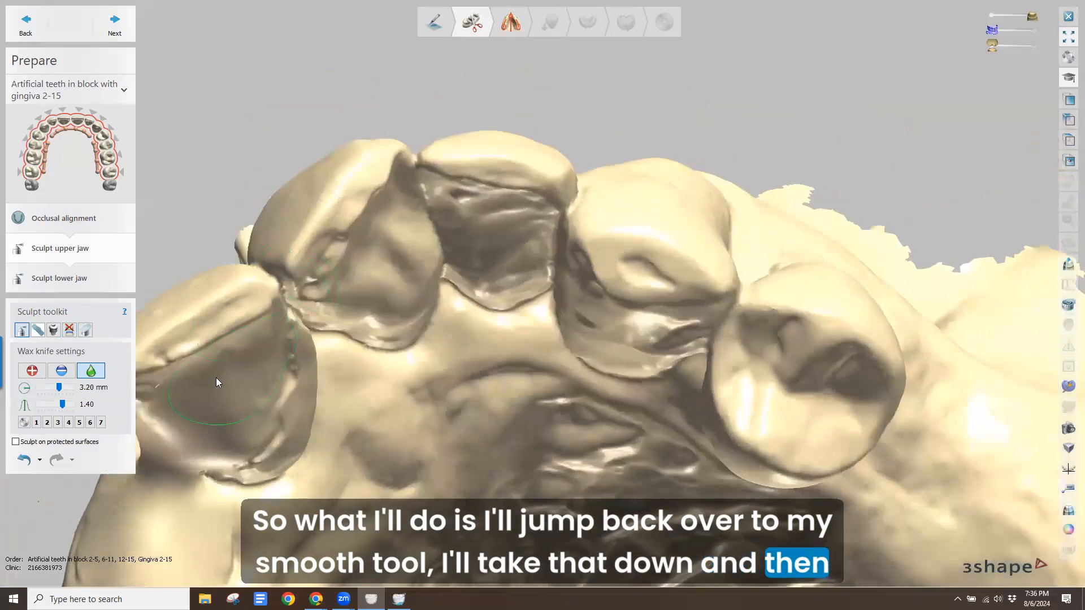
- Detect the central incisor with the tooth extraction tool to get its extraction spline
left_click(69, 330)
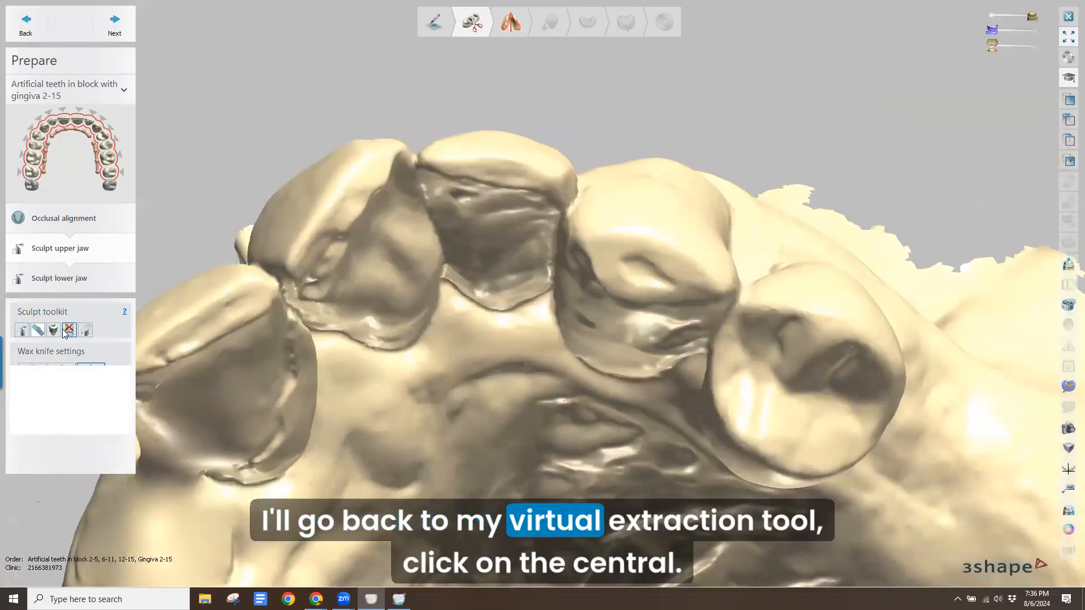
left_click(257, 428)
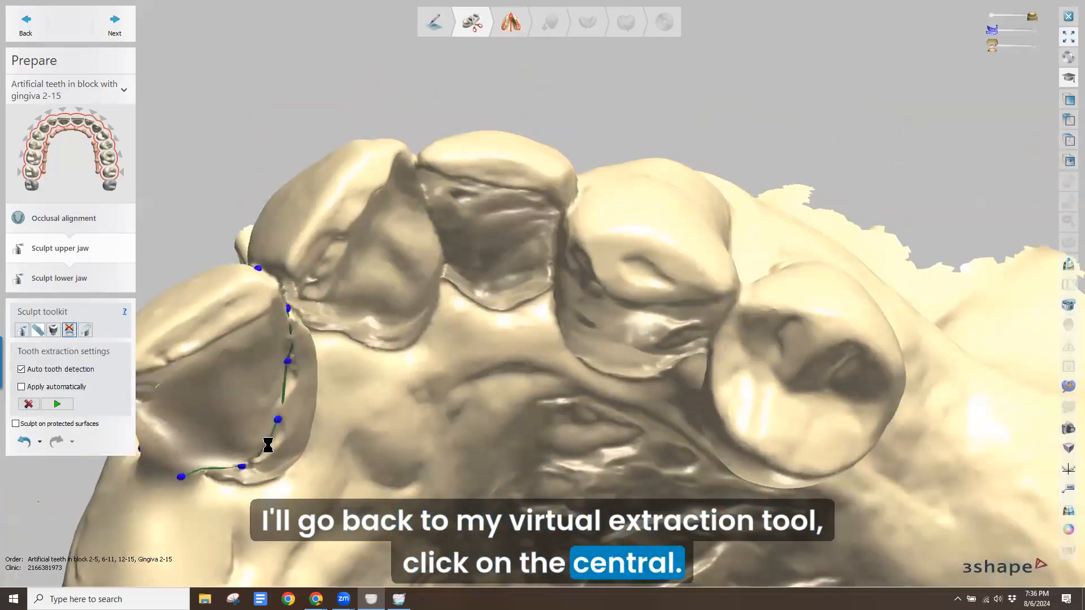
right_click_drag(257, 428, 384, 212)
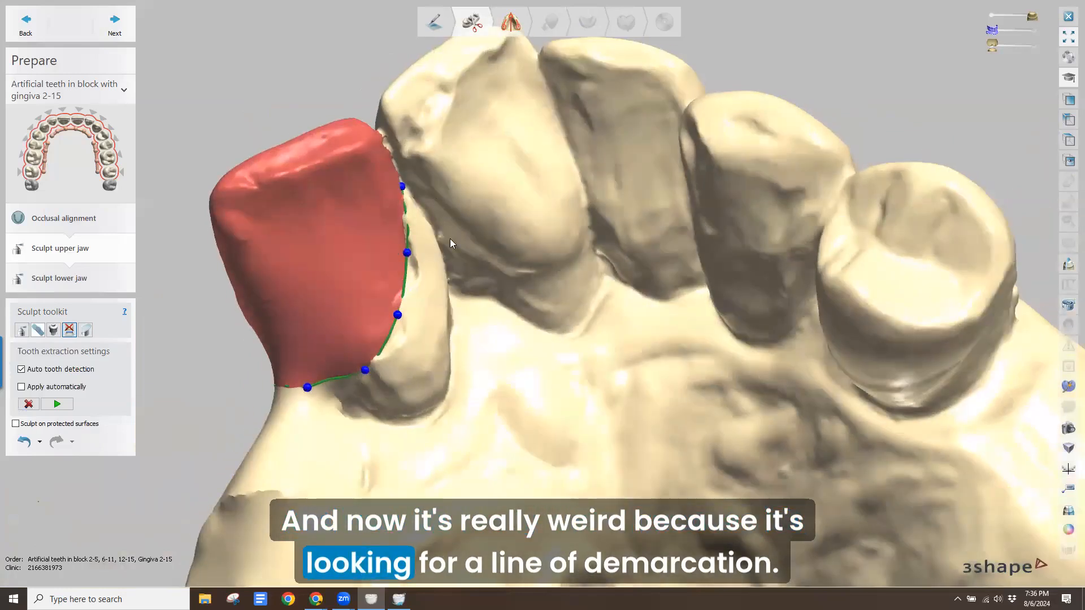
right_click_drag(286, 360, 305, 327)
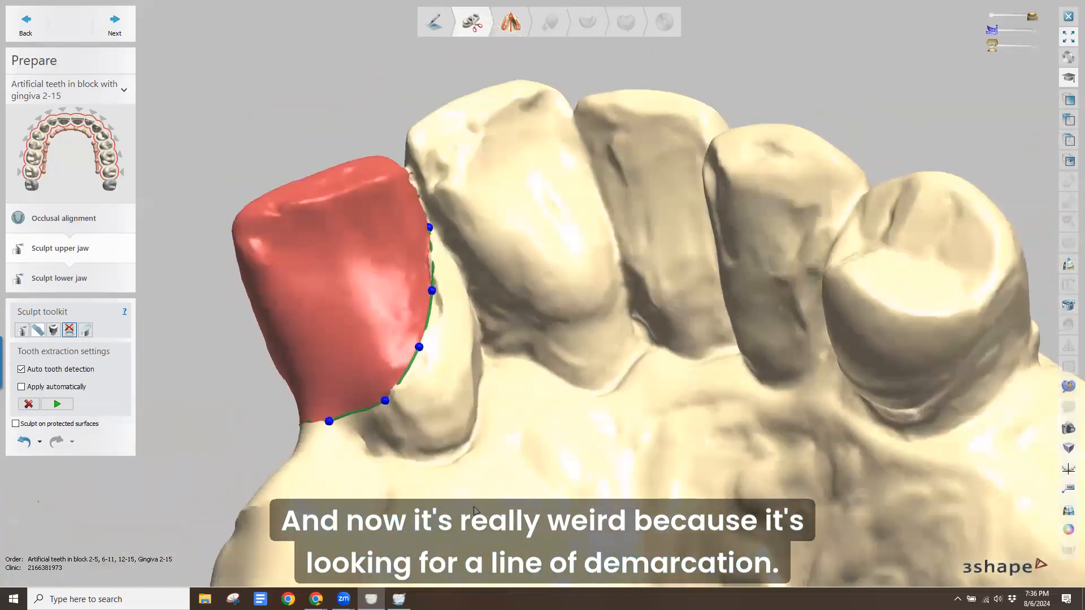
- Redraw the central incisor's spline along its gum line with Fast edit line, try to extract the tooth, and undo the attempt
scroll(422, 483, "up", 3)
right_click(302, 388)
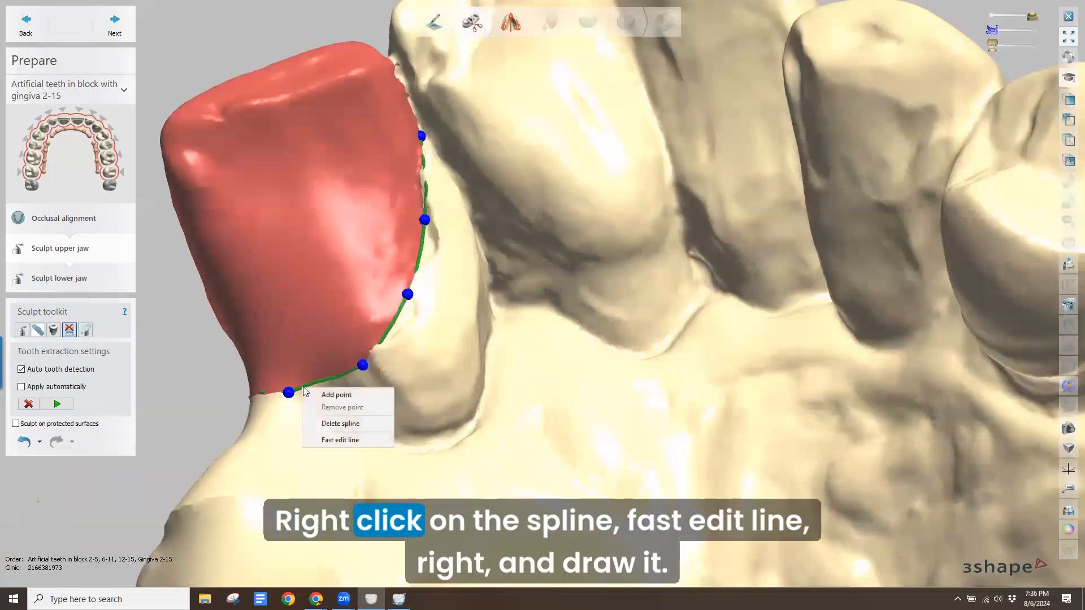
left_click(326, 441)
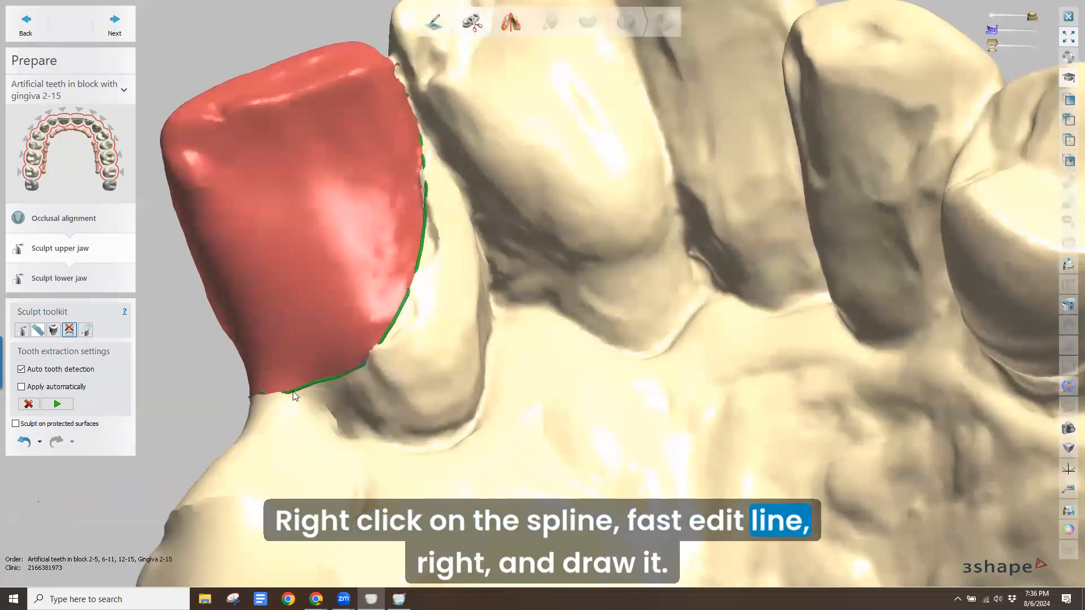
mouse_move(293, 395)
left_mouse_down()
mouse_move(471, 423)
mouse_move(498, 314)
left_mouse_up()
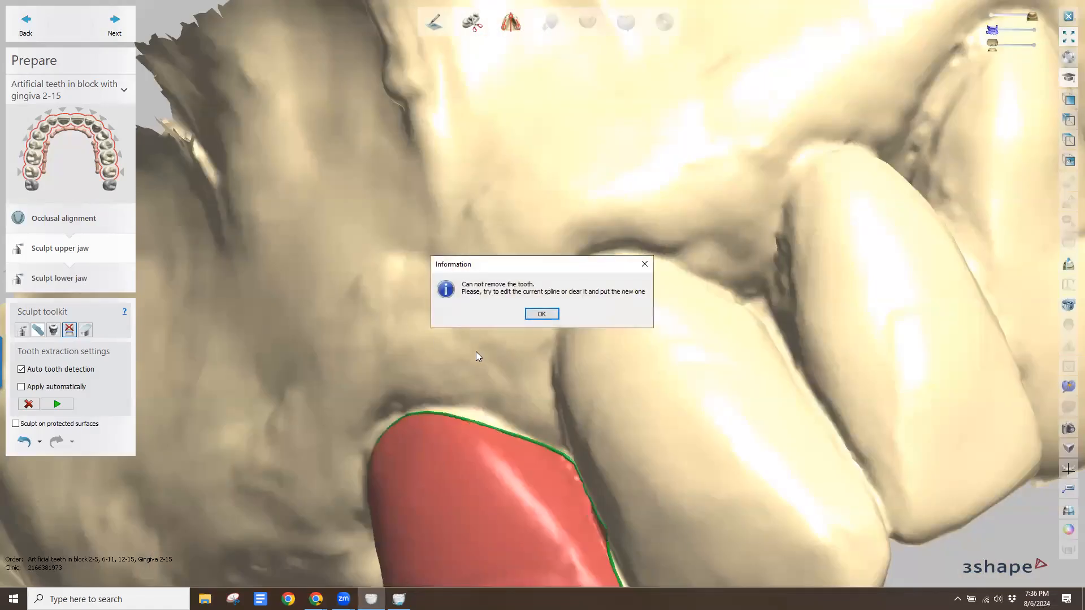
left_click(542, 314)
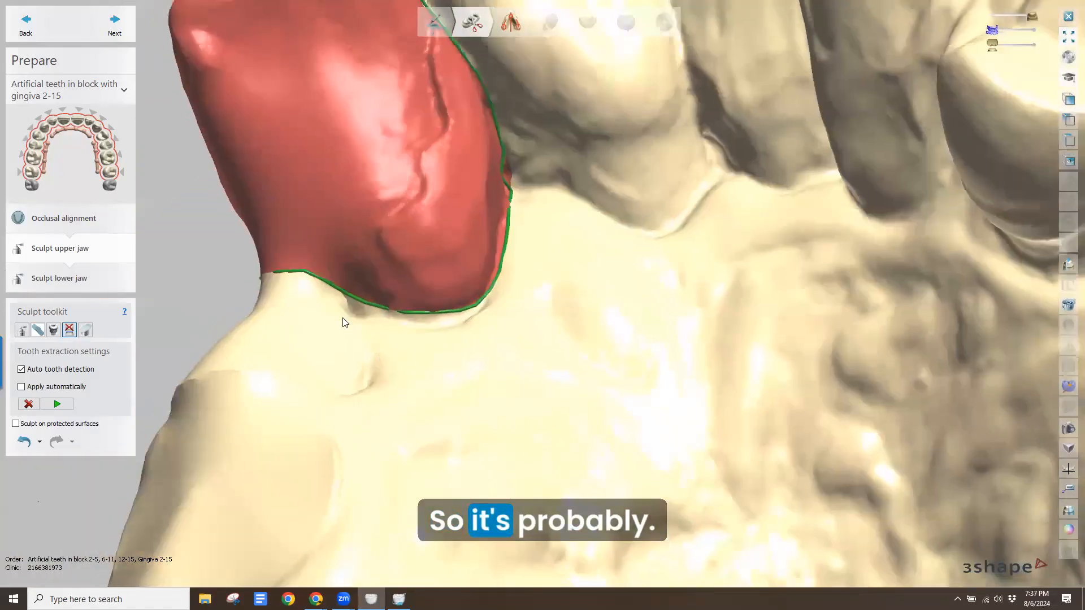
right_click_drag(343, 318, 369, 314)
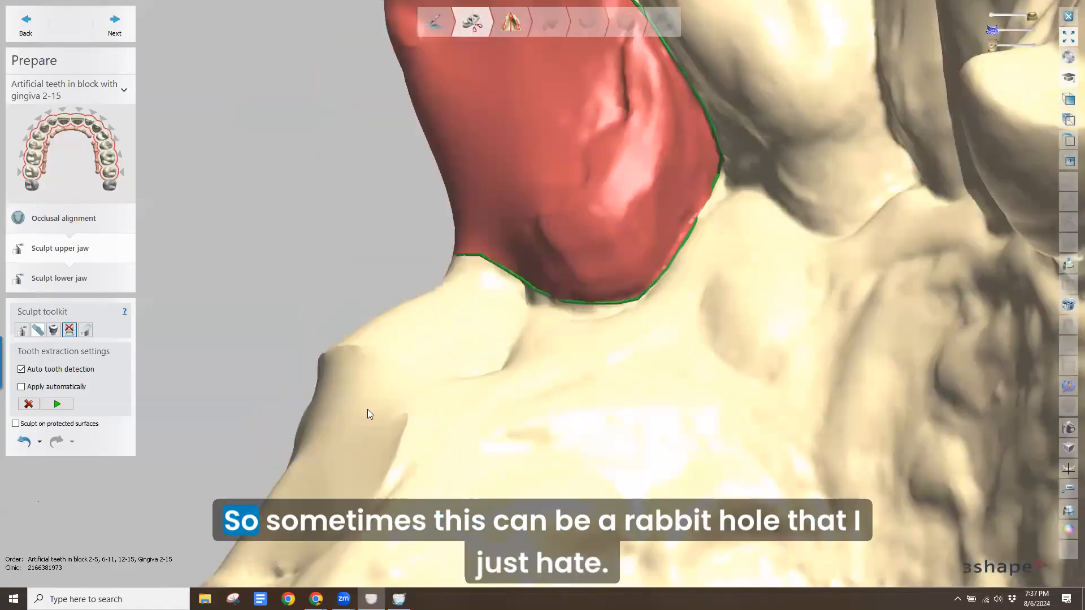
left_click(542, 314)
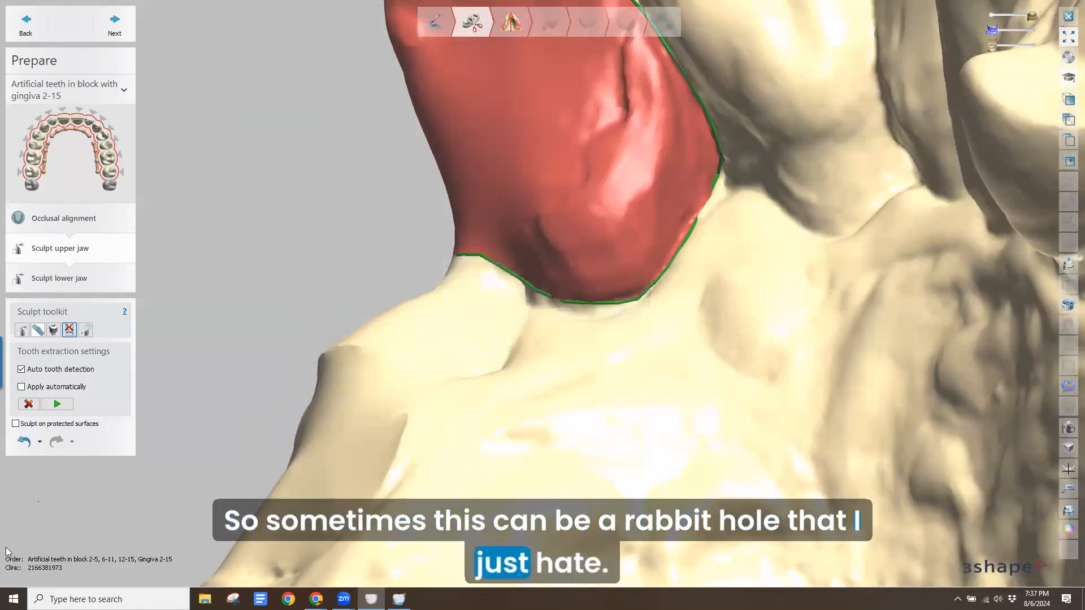
left_click(24, 442)
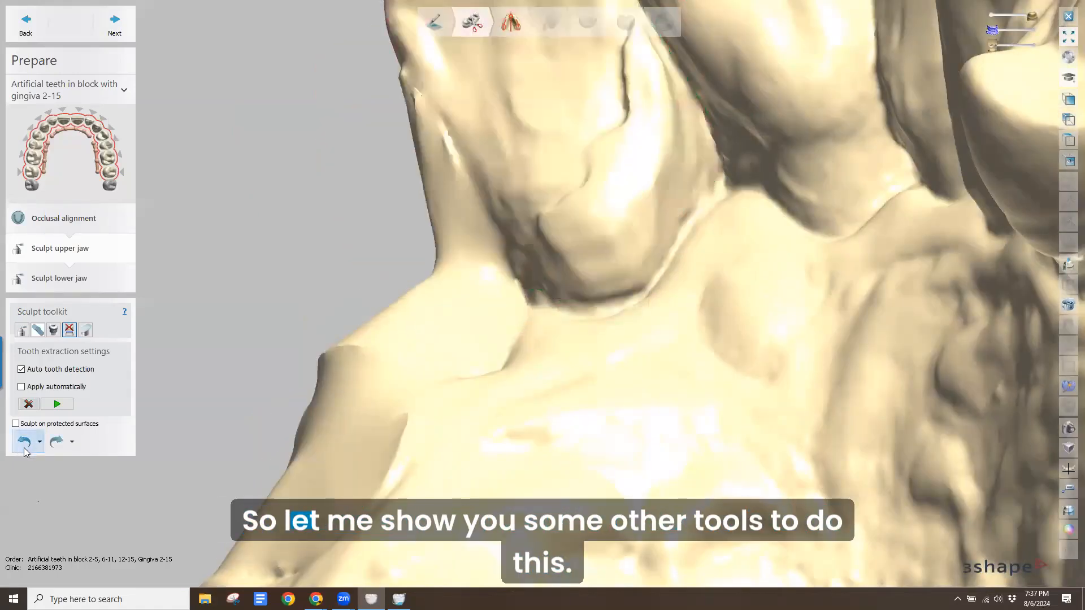
- Detect the same central incisor again from its incisal edge for a new extraction spline
scroll(465, 353, "down", 5)
right_click_drag(459, 339, 456, 373)
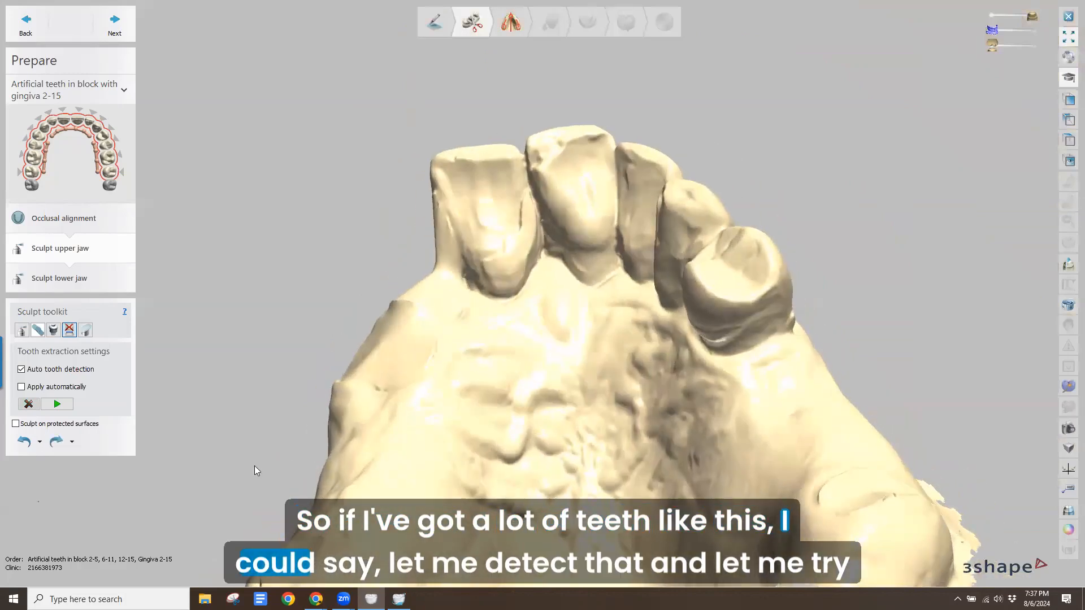
right_click_drag(416, 222, 467, 153)
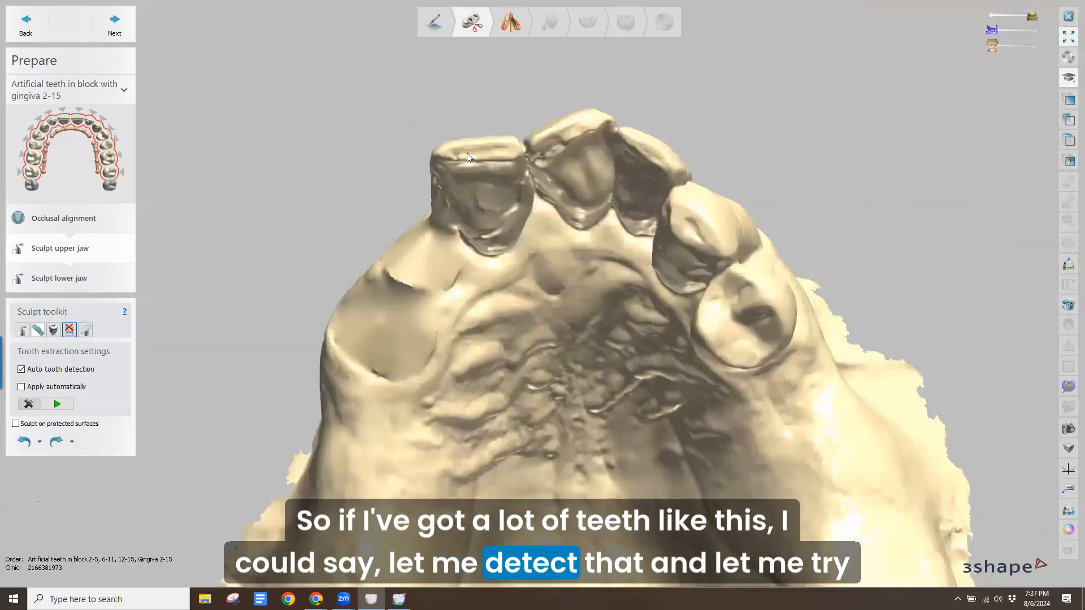
left_click(467, 153)
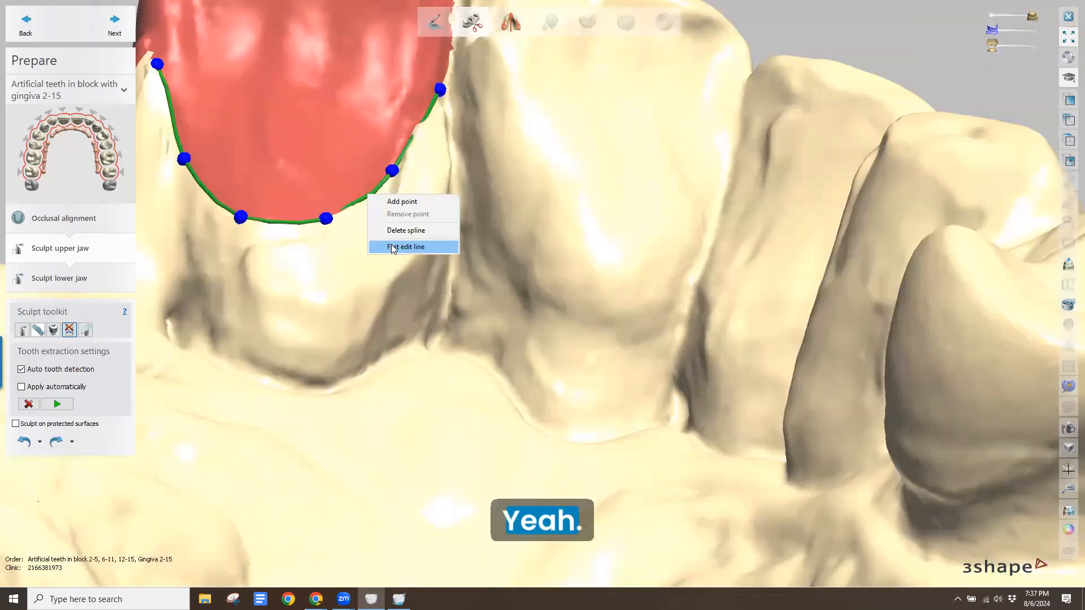
- Try to extend the central's spline along the gum line of several neighbouring teeth with Fast edit line, and undo back to before the lateral's extraction
left_click(393, 247)
mouse_move(157, 66)
left_mouse_down()
mouse_move(178, 255)
mouse_move(222, 343)
left_mouse_up()
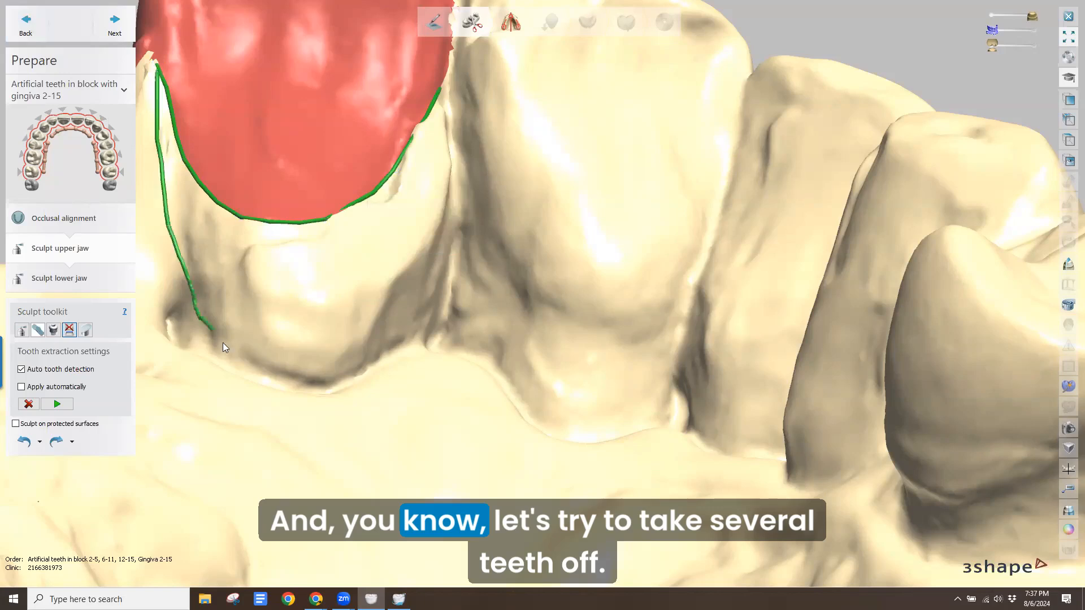
mouse_move(347, 370)
left_mouse_down()
mouse_move(428, 337)
mouse_move(504, 402)
mouse_move(593, 437)
mouse_move(670, 408)
left_mouse_up()
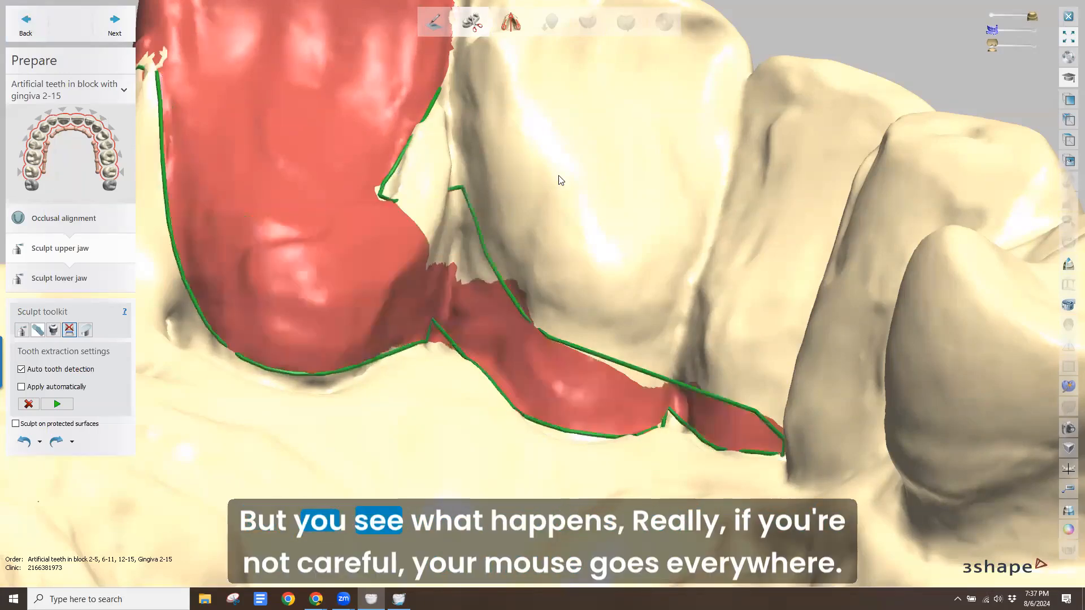
right_click_drag(558, 174, 533, 125)
scroll(560, 150, "down", 2)
scroll(533, 124, "down", 3)
right_click_drag(511, 184, 456, 102)
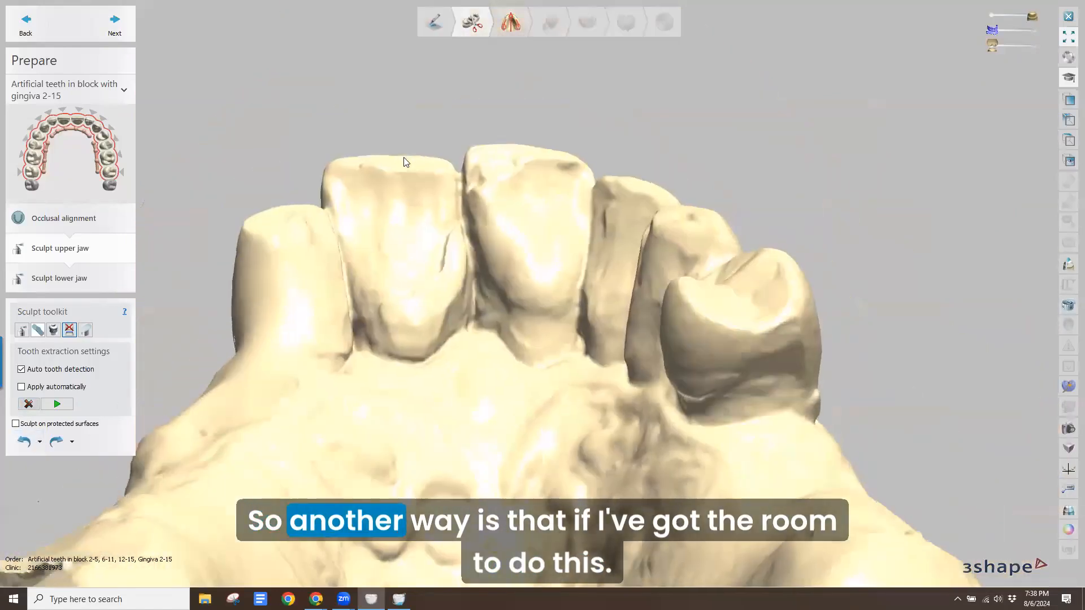
- Cut off all remaining front teeth near the gum line with one local plane cut drawn across them
right_click_drag(377, 138, 262, 213)
scroll(258, 183, "down", 3)
scroll(278, 127, "down", 1)
middle_click_drag(282, 142, 444, 226)
right_click_drag(445, 231, 375, 274)
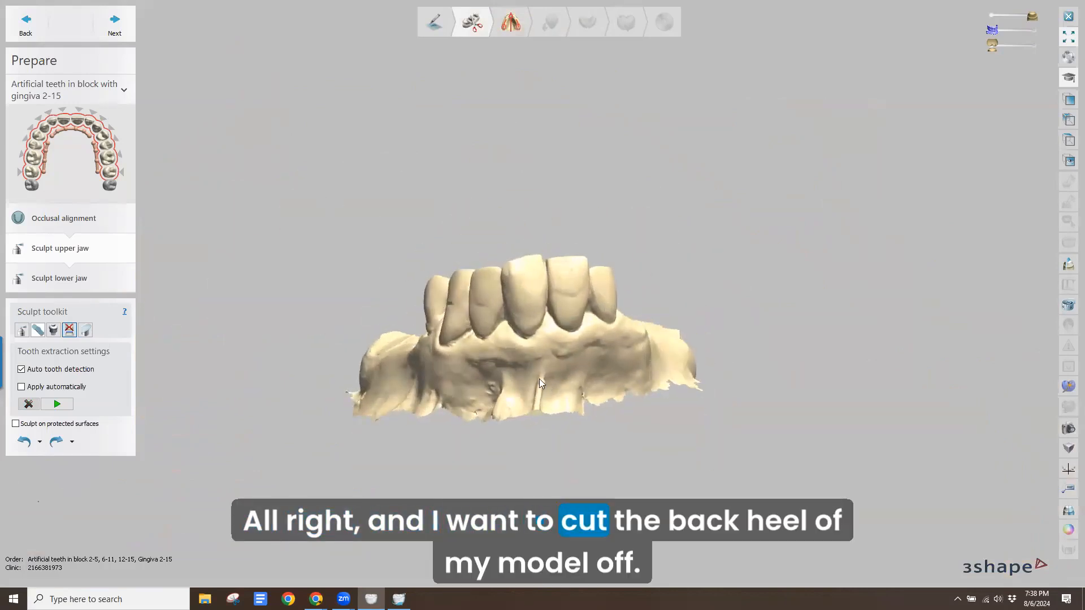
right_click_drag(539, 378, 343, 428)
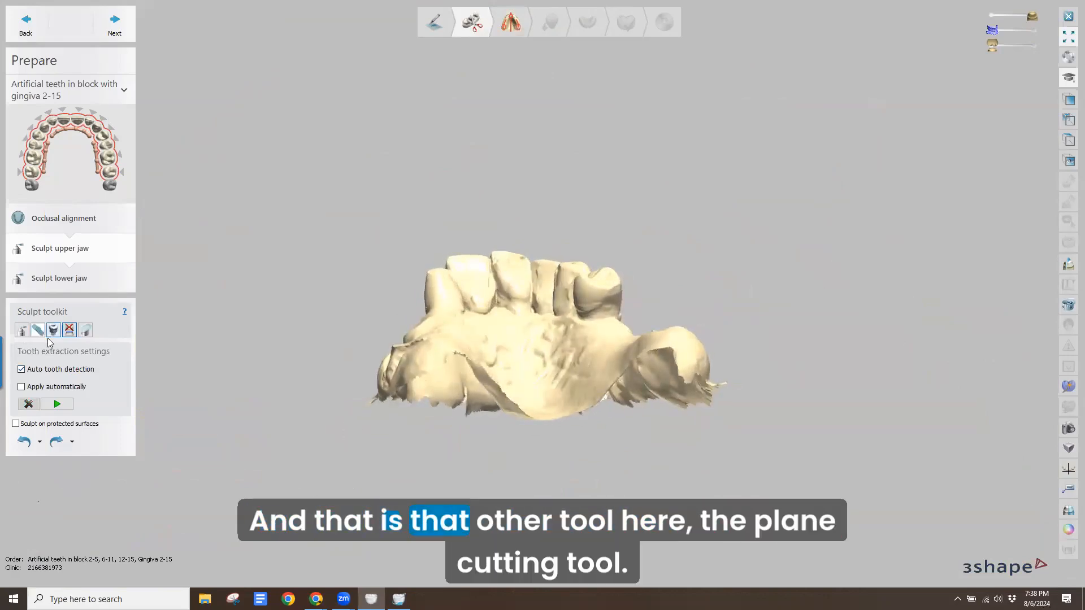
left_click(84, 331)
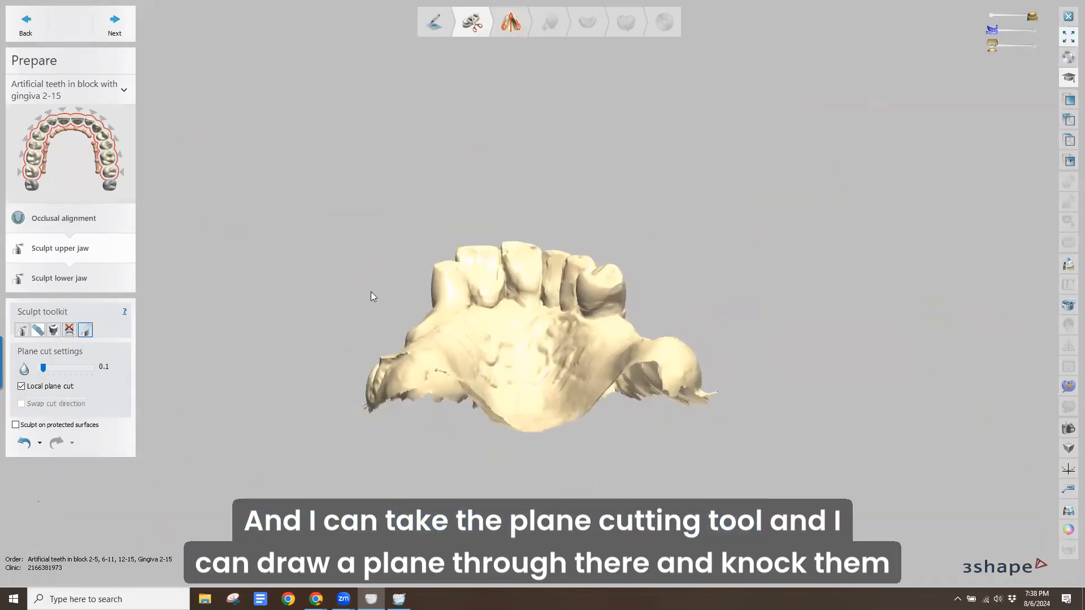
left_click_drag(371, 292, 528, 293)
left_click_drag(591, 308, 647, 311)
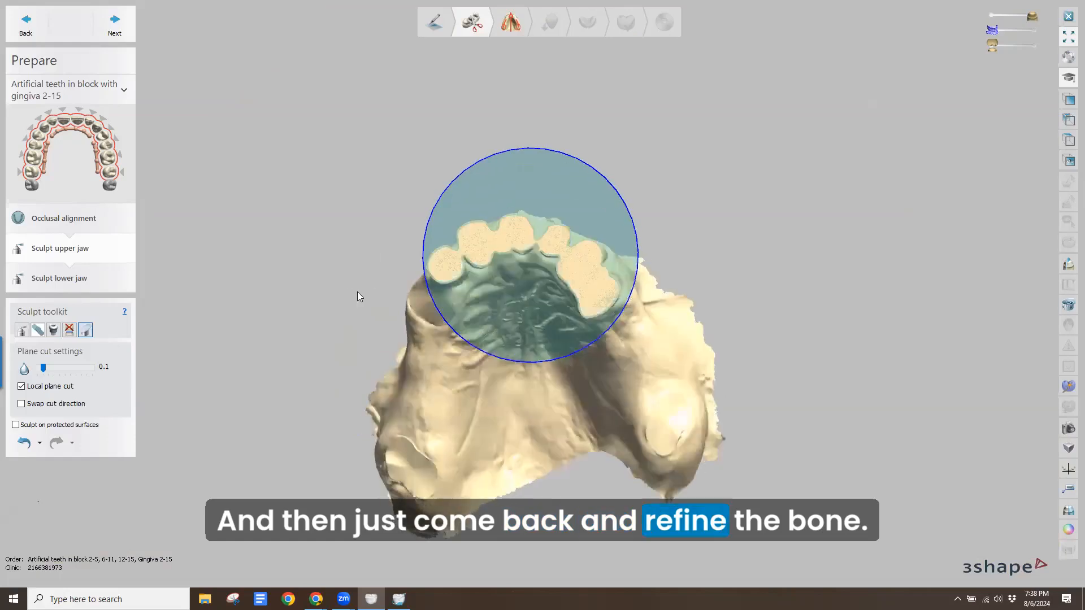
mouse_move(357, 292)
right_mouse_down()
mouse_move(303, 283)
mouse_move(247, 318)
mouse_move(230, 398)
mouse_move(325, 255)
mouse_move(365, 219)
mouse_move(411, 214)
mouse_move(339, 230)
mouse_move(380, 273)
mouse_move(378, 293)
right_mouse_up()
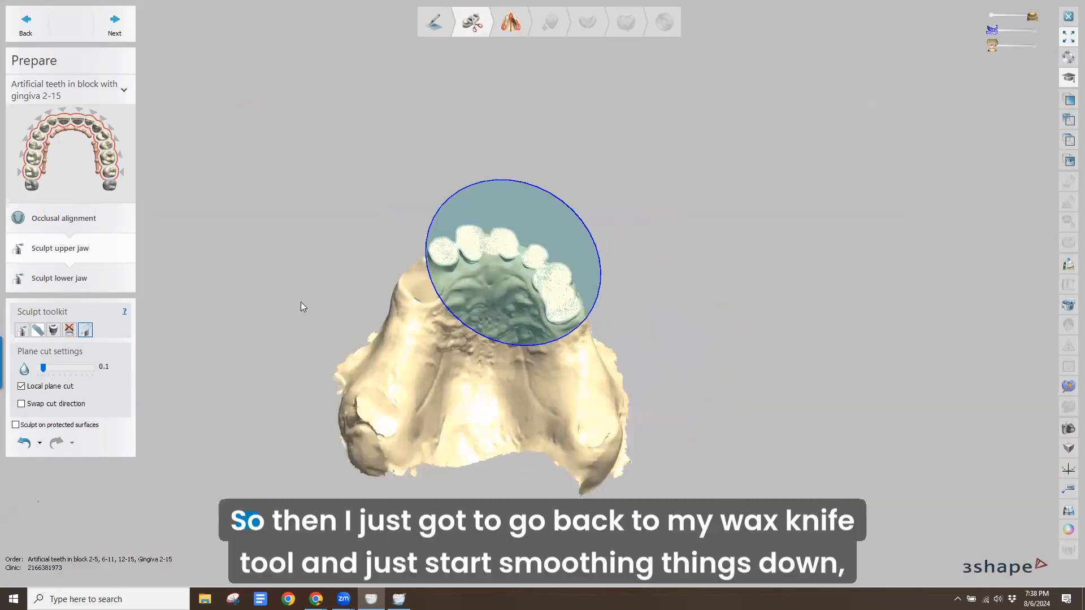
- Carve down the open socket and the cut stub beside it with the wax knife in remove mode
mouse_move(2, 361)
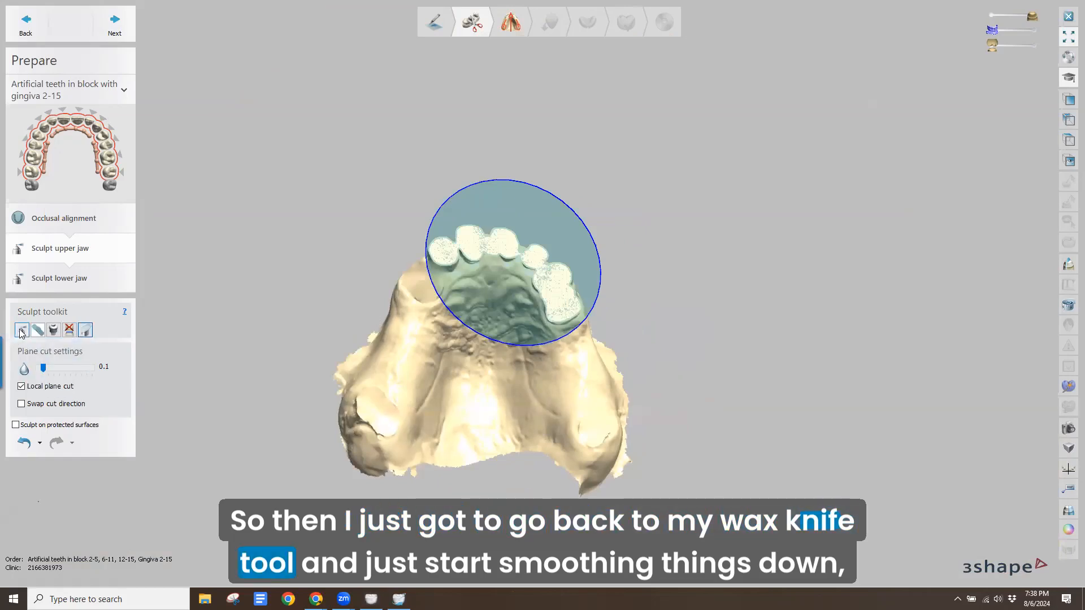
left_click(21, 331)
right_click_drag(315, 264, 293, 310)
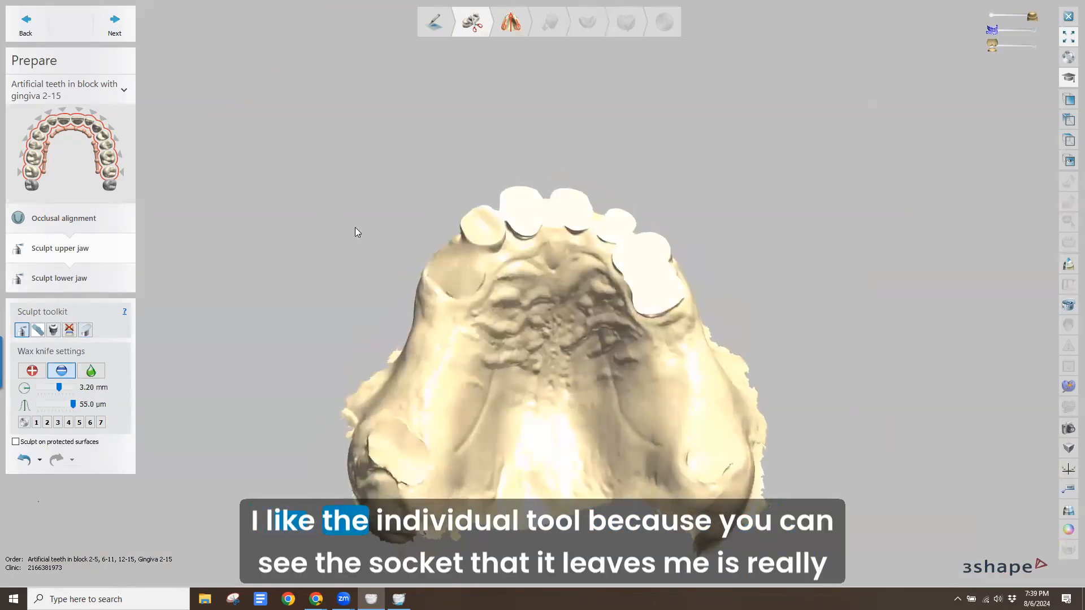
mouse_move(421, 270)
right_mouse_down()
mouse_move(333, 189)
mouse_move(340, 203)
right_mouse_up()
scroll(444, 261, "up", 5)
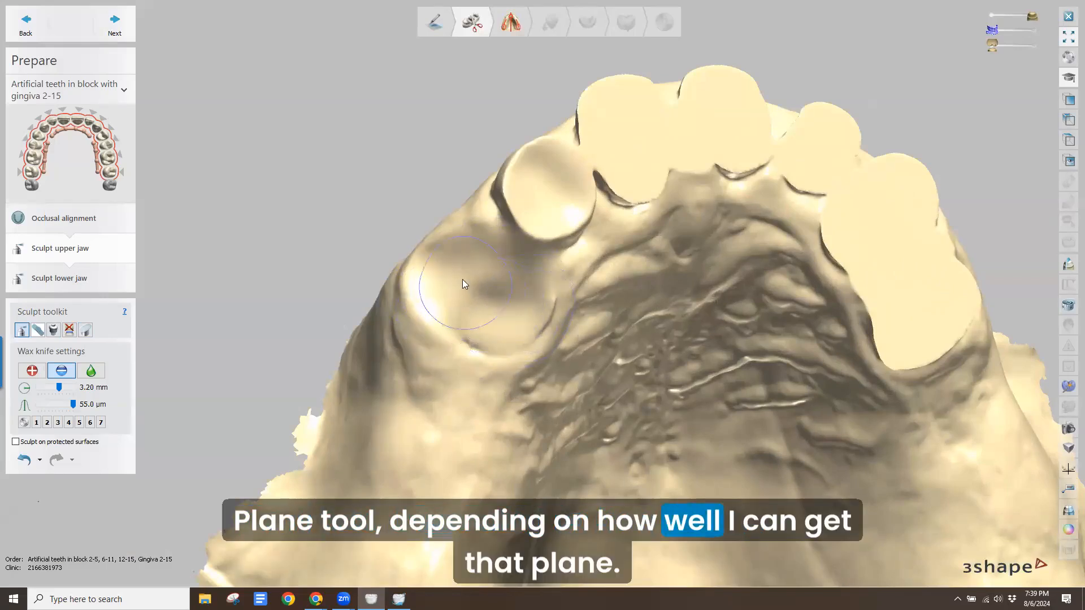
mouse_move(451, 280)
left_mouse_down()
mouse_move(494, 323)
mouse_move(449, 255)
left_mouse_up()
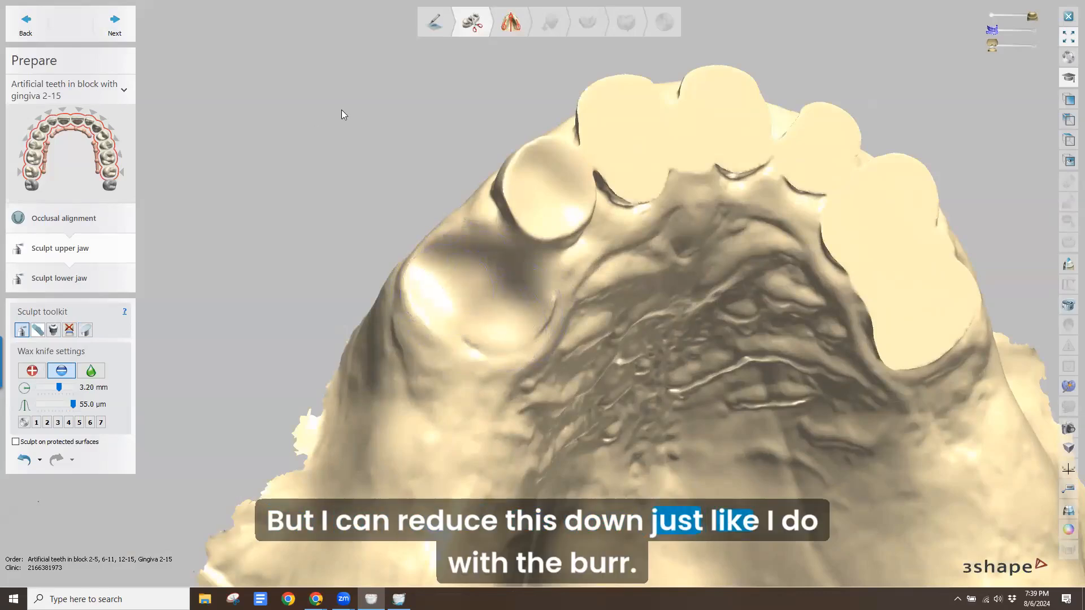
scroll(328, 93, "down", 1)
right_click_drag(365, 150, 436, 249)
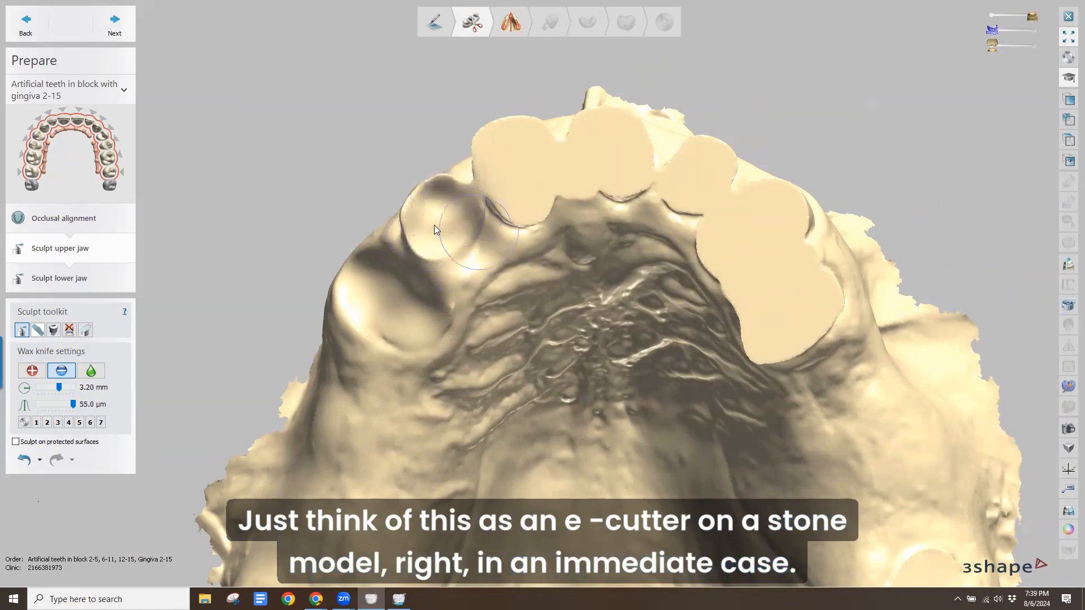
- Virtually extract the cut stub next to the open socket and the neighbouring front stubs, using automatic tooth detection for the spline
right_click_drag(340, 78, 373, 113)
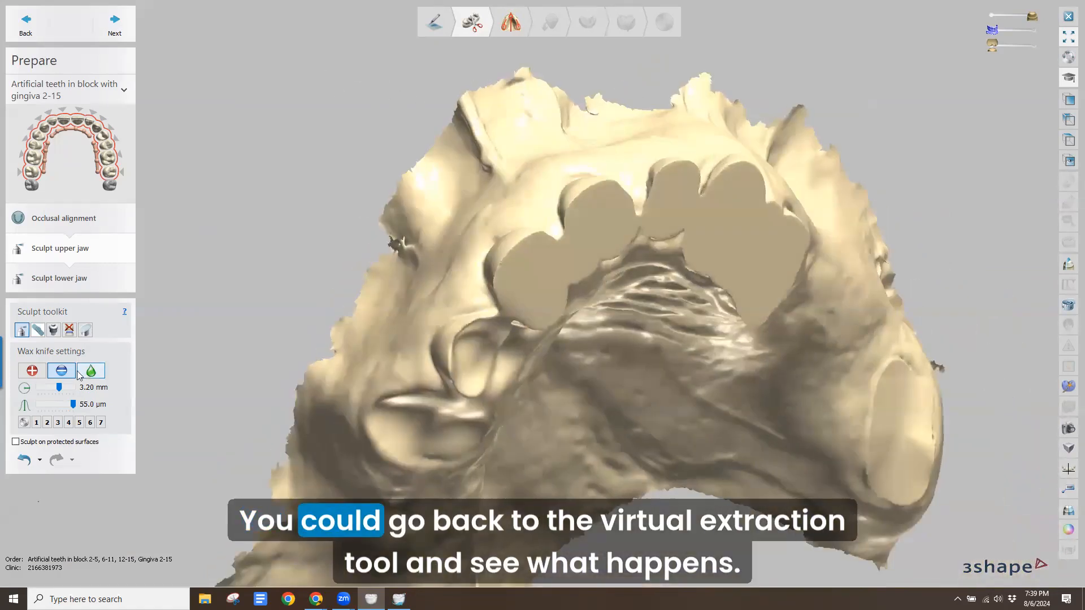
left_click(69, 330)
right_click_drag(327, 272, 300, 251)
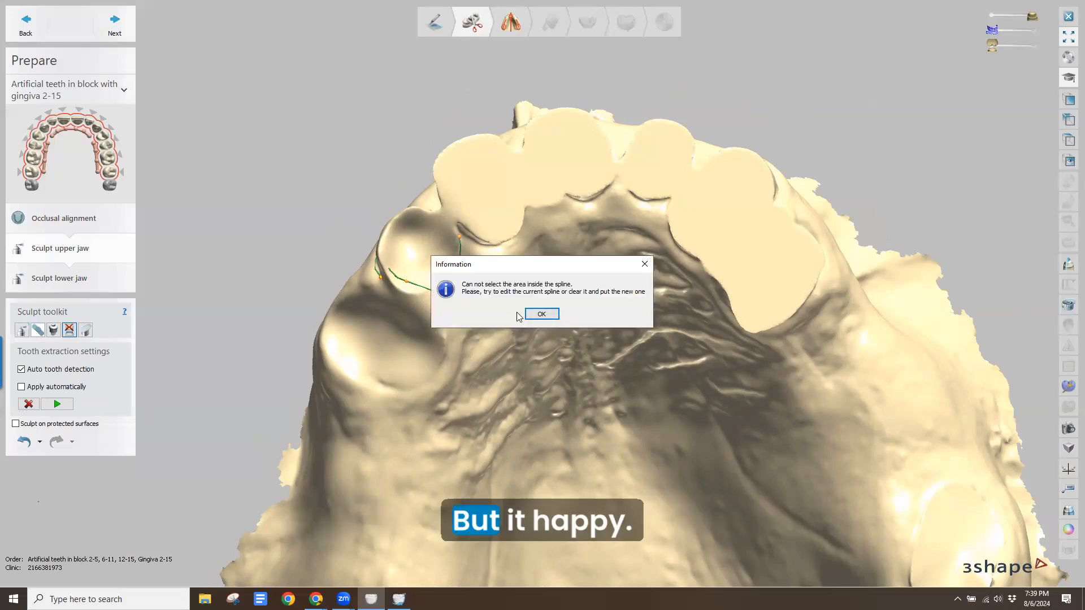
left_click(541, 314)
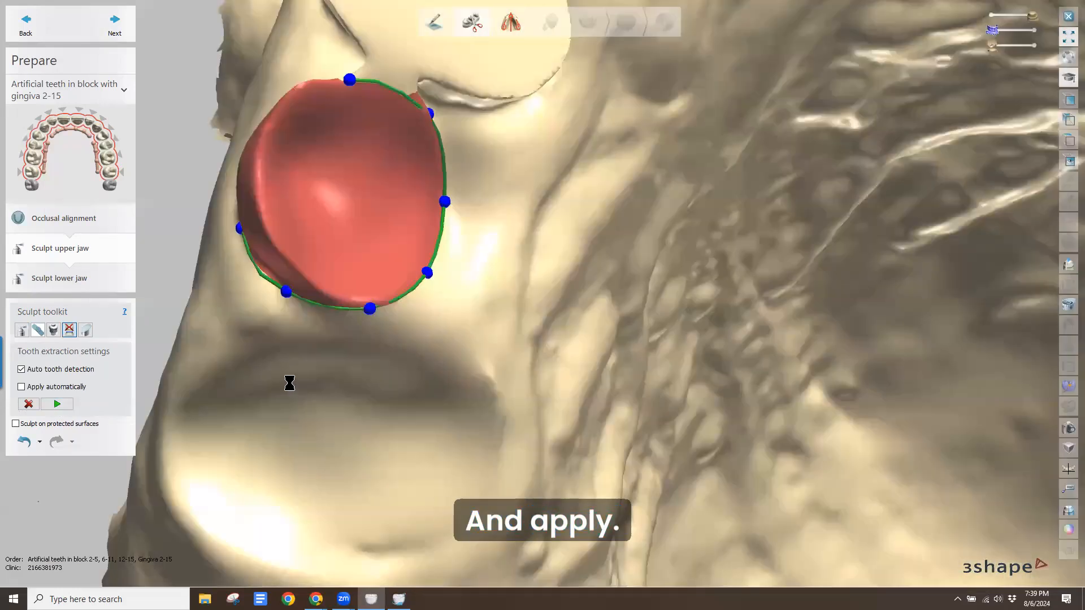
right_click_drag(351, 322, 334, 300)
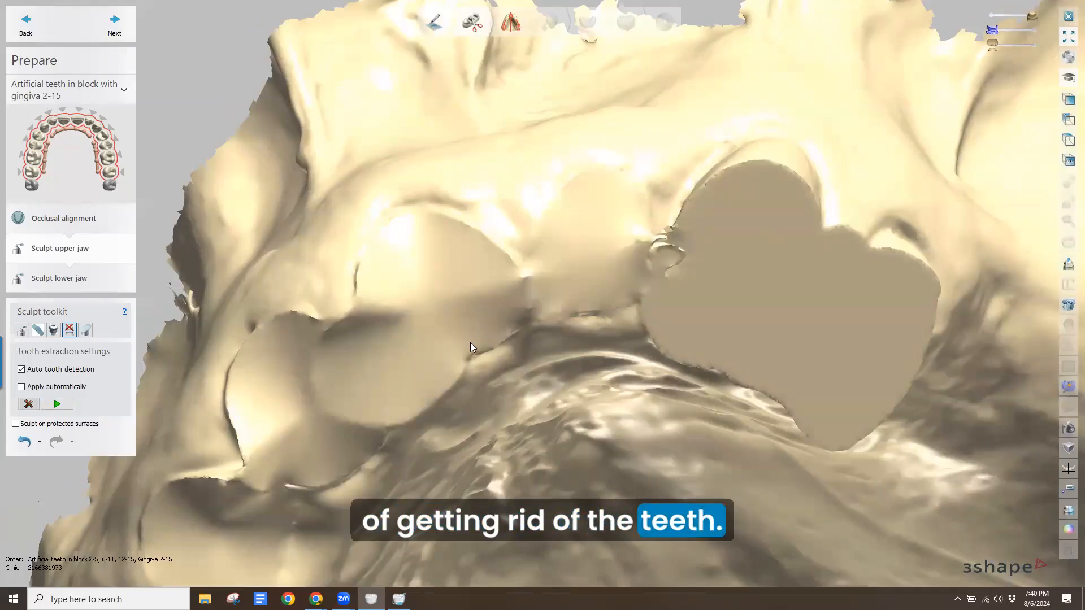
- Detect the large merged tooth stub on the opposite side of the arch and extract it
left_click(749, 275)
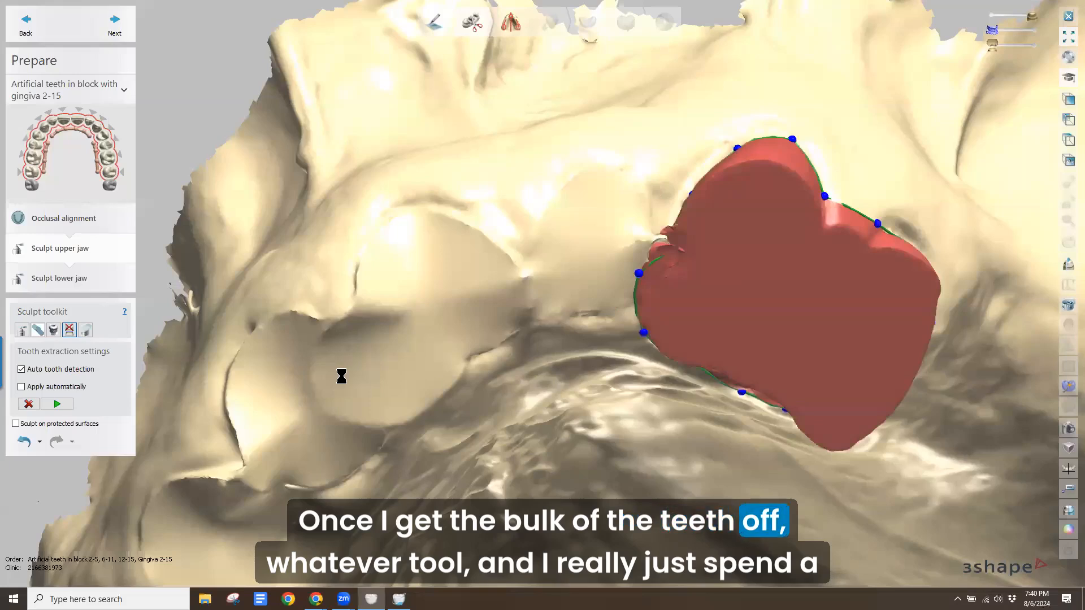
scroll(530, 373, "down", 2)
right_click_drag(528, 366, 509, 254)
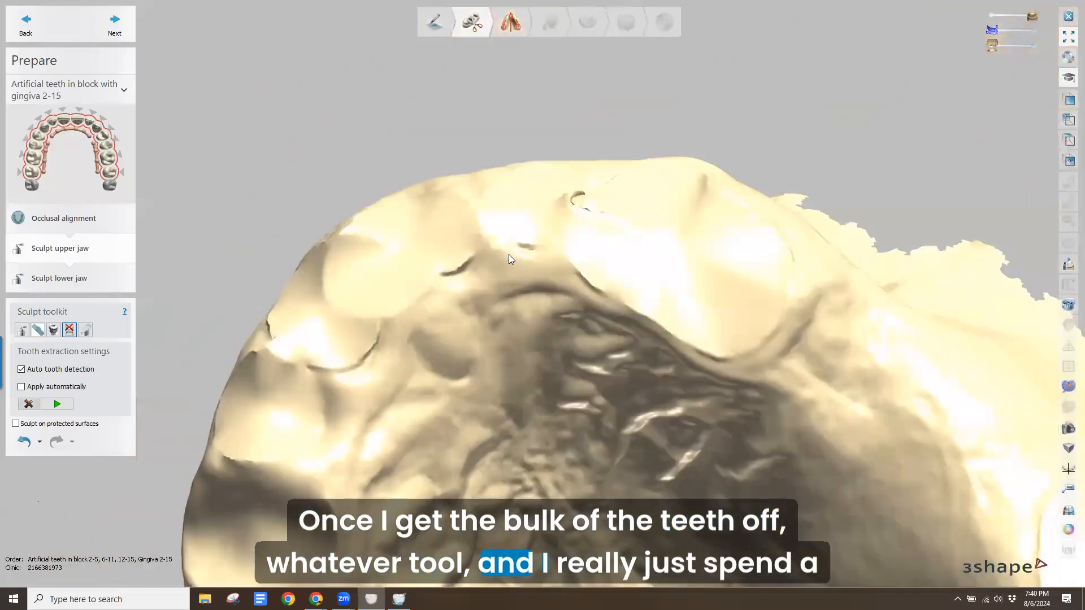
- Lower the extraction sites along the front ridge with the wax knife in remove mode
left_click(22, 330)
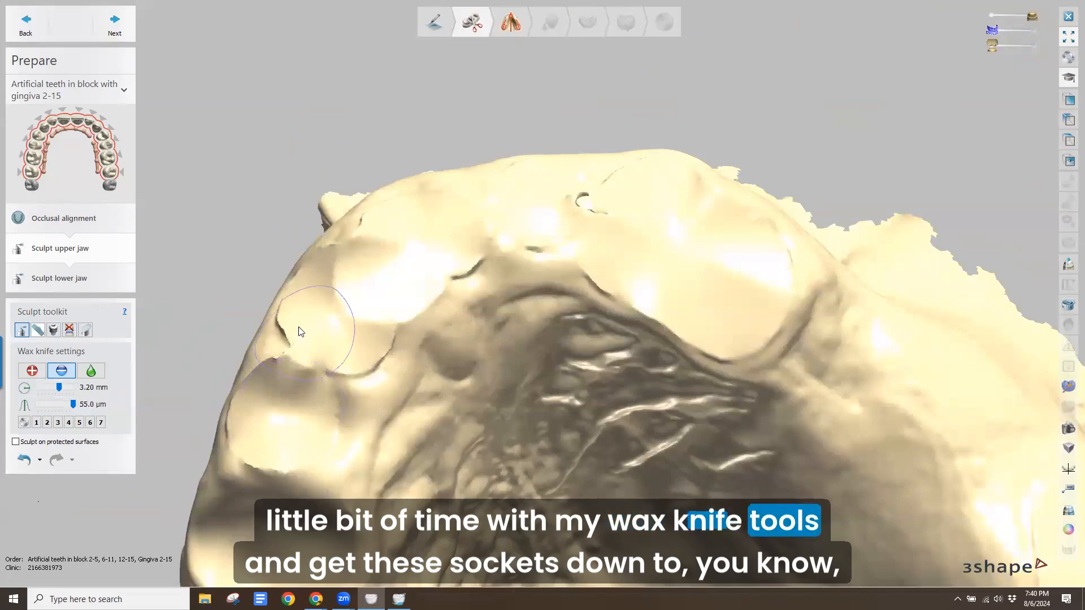
mouse_move(369, 339)
left_mouse_down()
mouse_move(344, 301)
mouse_move(342, 316)
mouse_move(352, 315)
mouse_move(359, 273)
mouse_move(390, 251)
mouse_move(357, 230)
left_mouse_up()
mouse_move(356, 230)
right_mouse_down()
mouse_move(375, 243)
mouse_move(359, 408)
right_mouse_up()
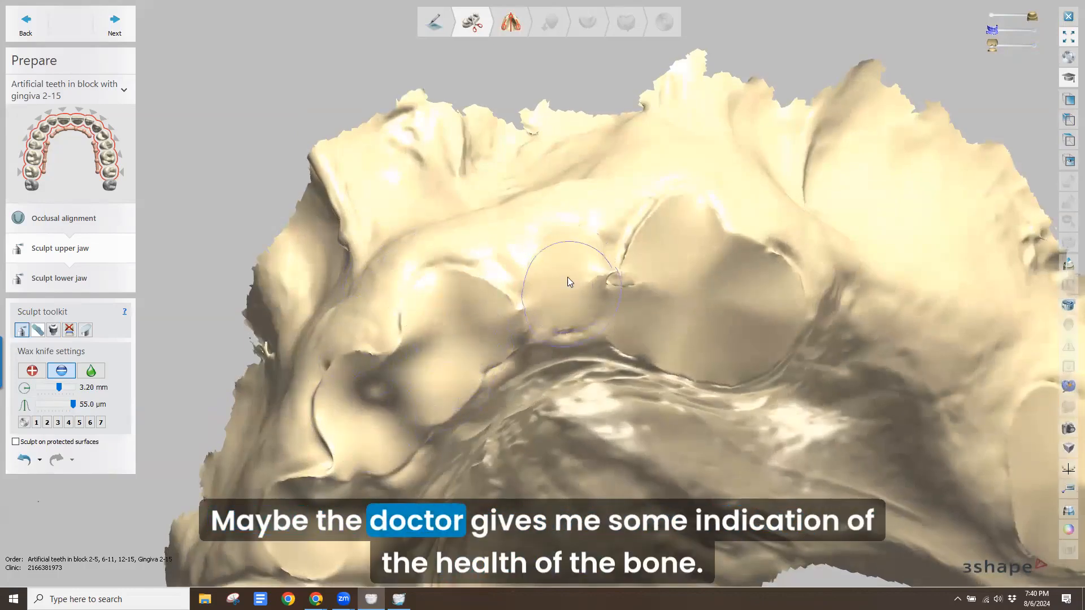
mouse_move(677, 277)
left_mouse_down()
mouse_move(687, 256)
mouse_move(753, 275)
mouse_move(747, 312)
mouse_move(744, 290)
mouse_move(605, 295)
left_mouse_up()
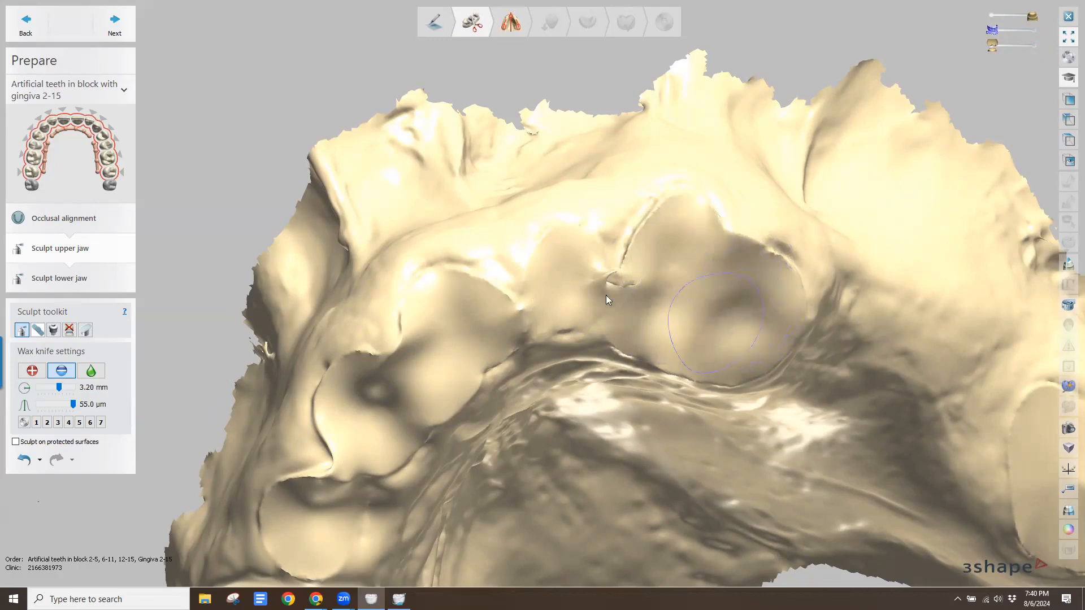
- Show the blue scan at full opacity over the sculpted upper jaw and compare it with the ridge
middle_click_drag(562, 274, 492, 219)
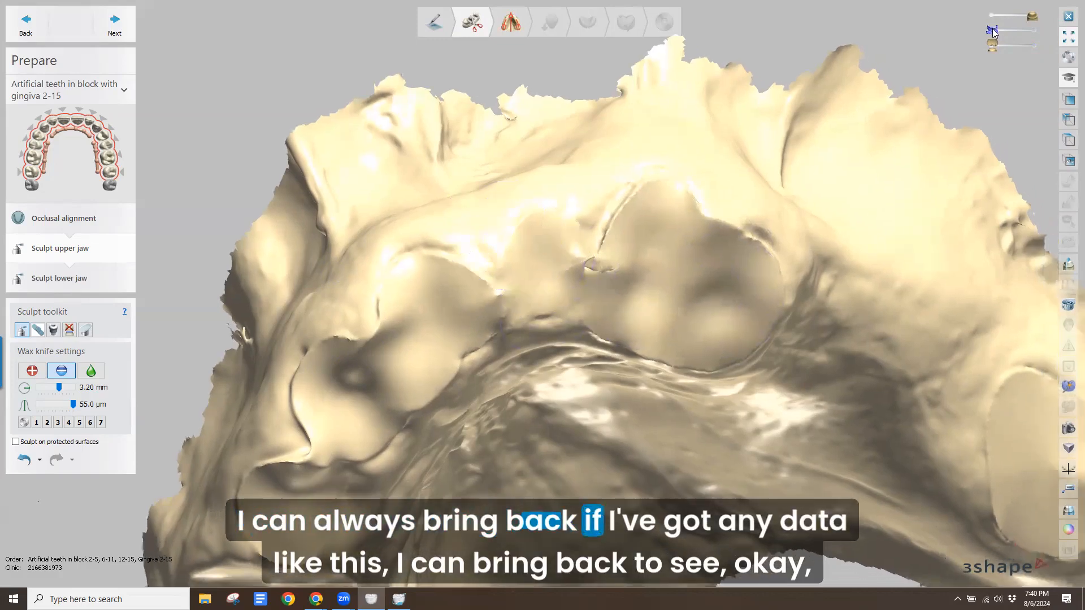
left_click_drag(993, 30, 1035, 30)
right_click_drag(404, 294, 538, 218)
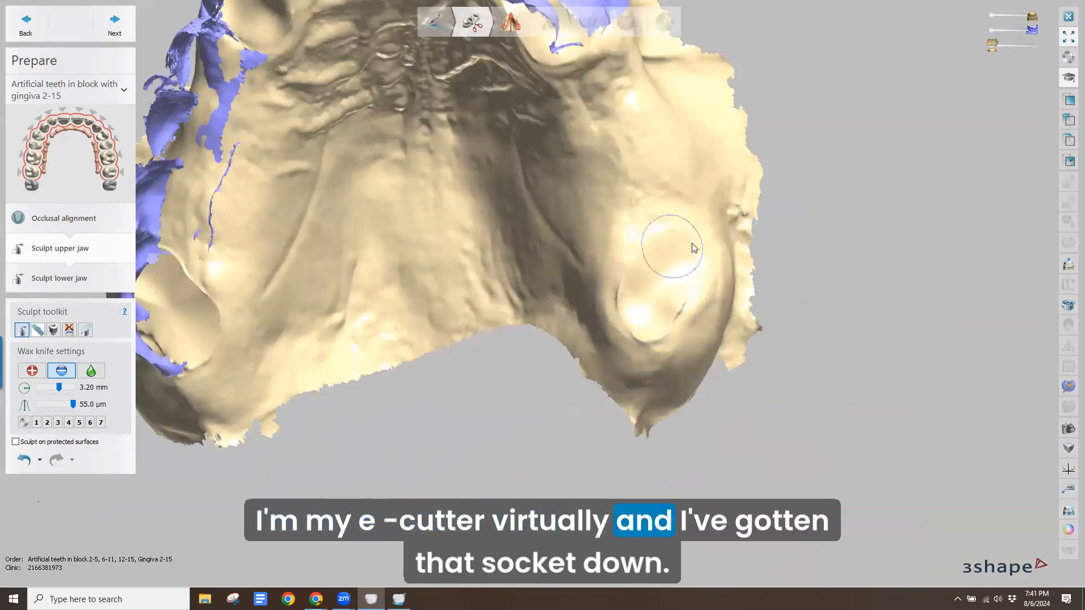
- Smooth the molar sockets and the rest of the upper ridge with the wax knife in smooth mode at a 5.00 mm radius
scroll(444, 219, "down", 5)
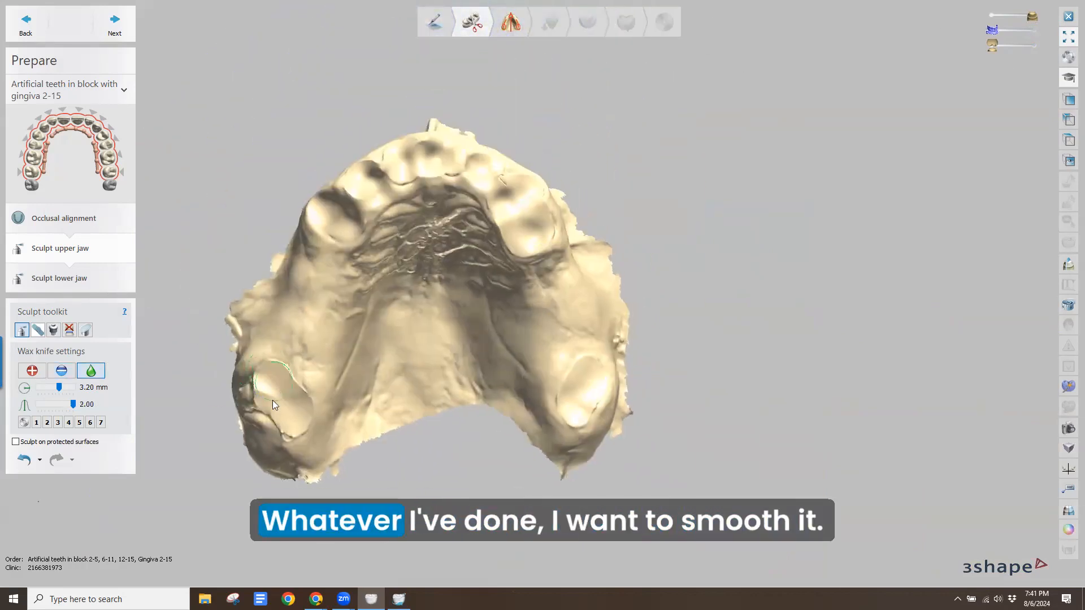
scroll(270, 384, "up", 5)
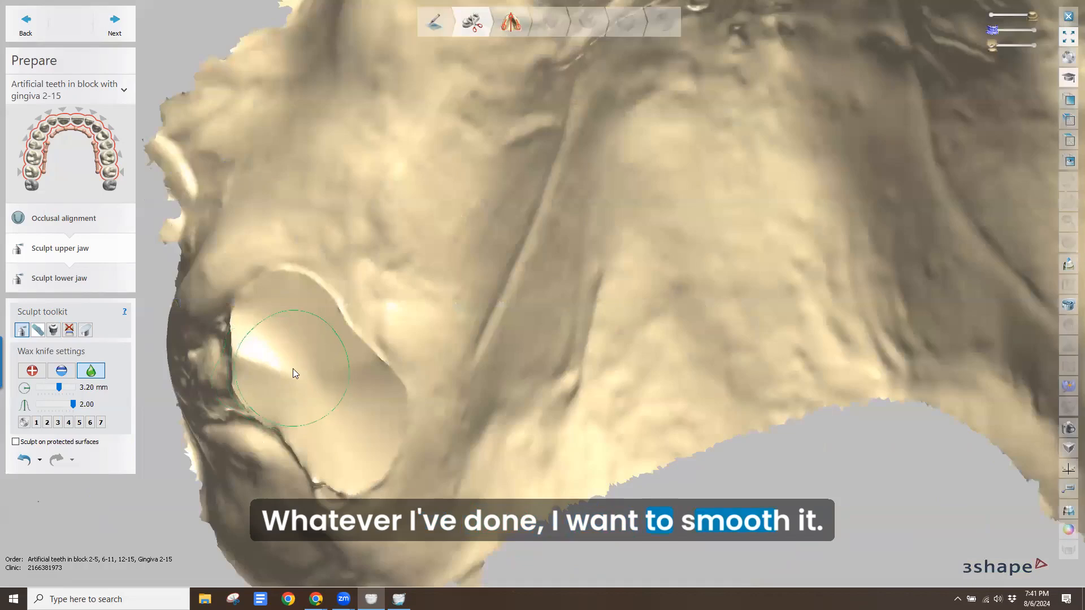
scroll(291, 367, "up", 9, "shift")
mouse_move(297, 371)
left_mouse_down()
mouse_move(267, 375)
mouse_move(347, 425)
mouse_move(277, 396)
left_mouse_up()
scroll(342, 280, "down", 6)
middle_click_drag(639, 339, 543, 453)
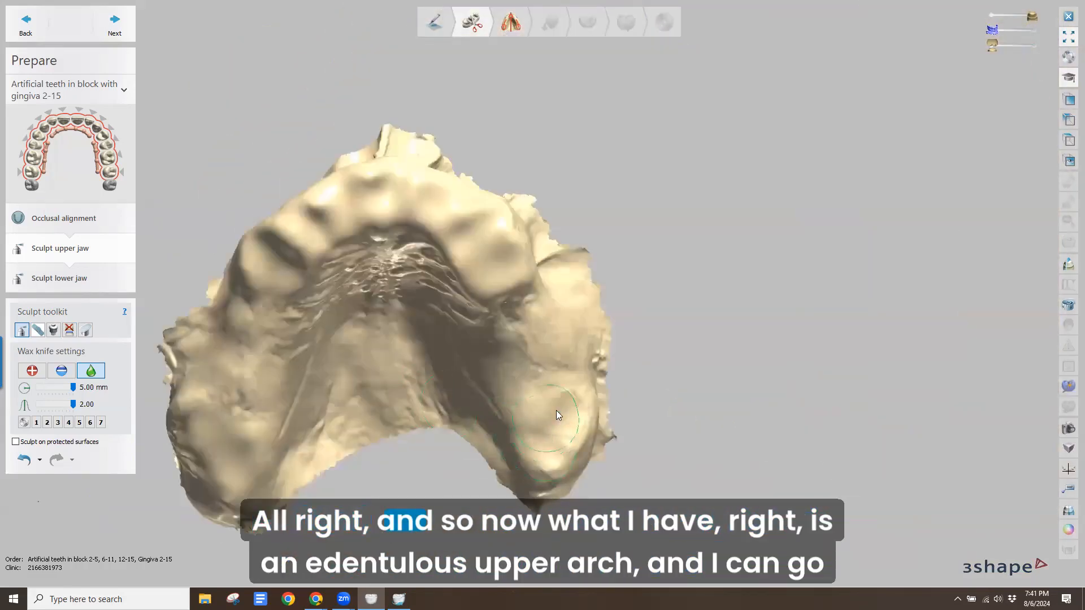
- Accept the sculpted upper jaw, leave the lower jaw unsculpted, and advance to the Upper jaw boundary stage of Model analysis
scroll(361, 390, "down", 5)
right_click_drag(345, 384, 353, 241)
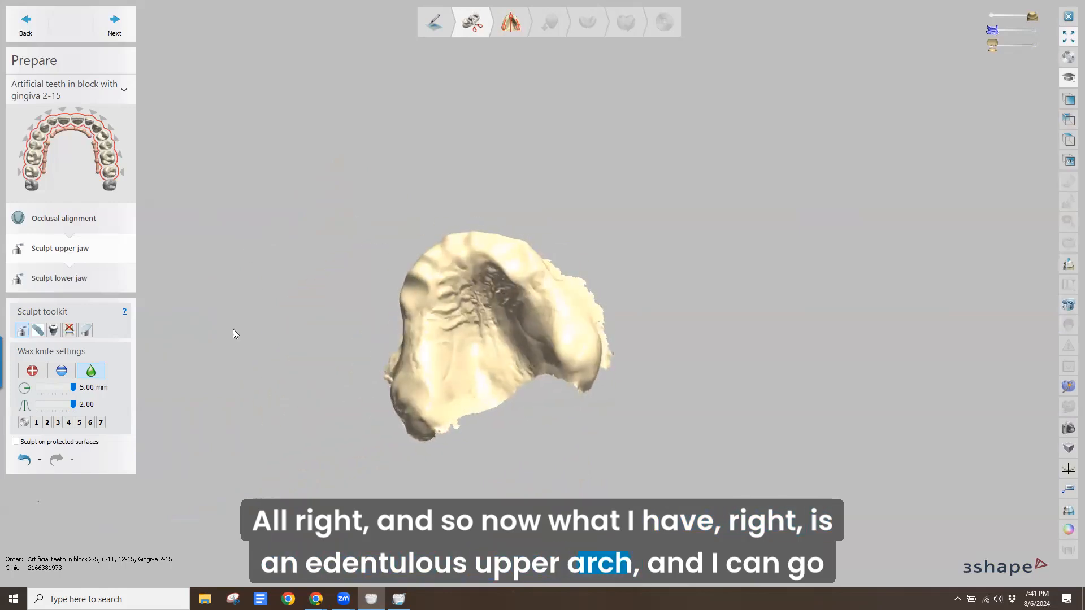
left_click(102, 26)
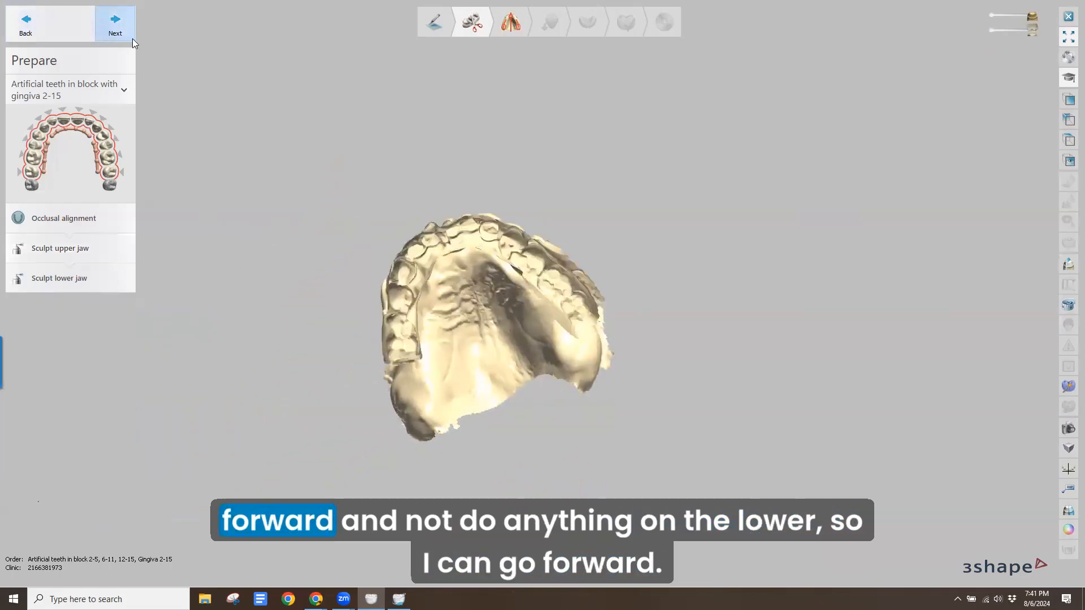
left_click(132, 38)
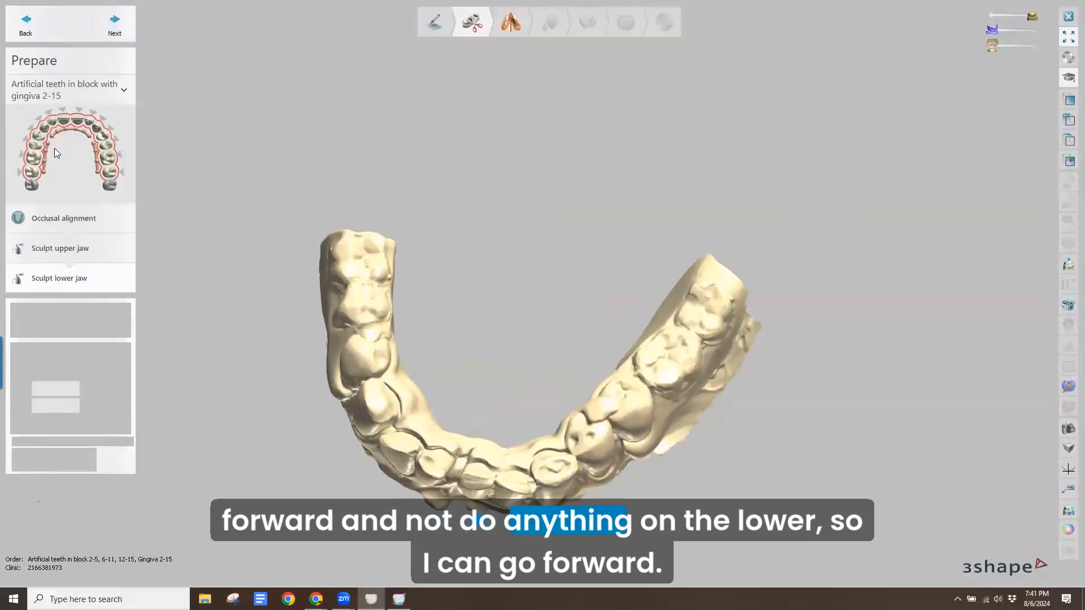
left_click(99, 19)
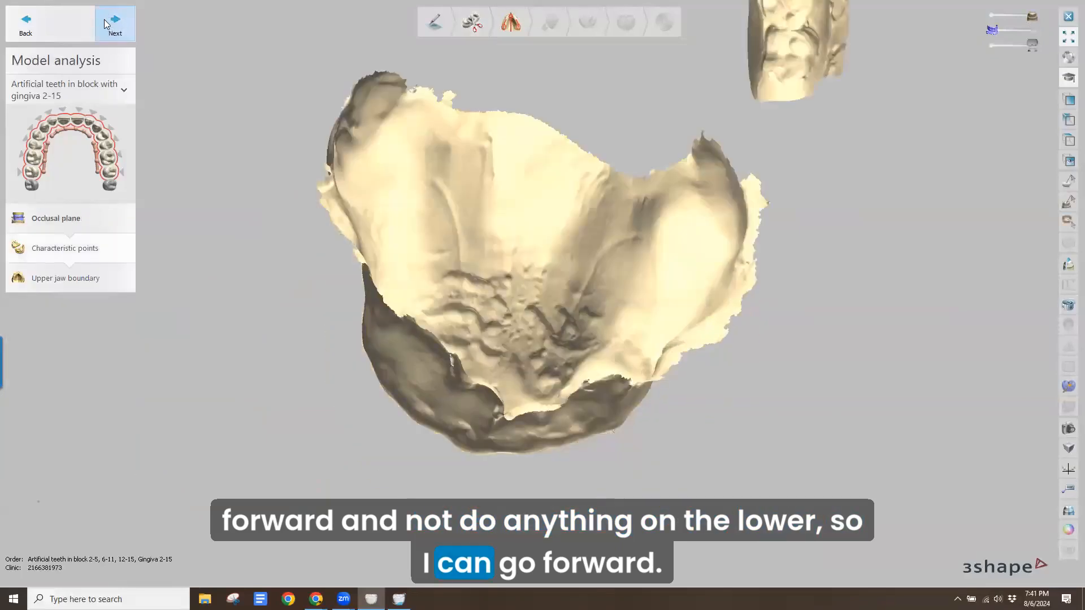
left_click(114, 26)
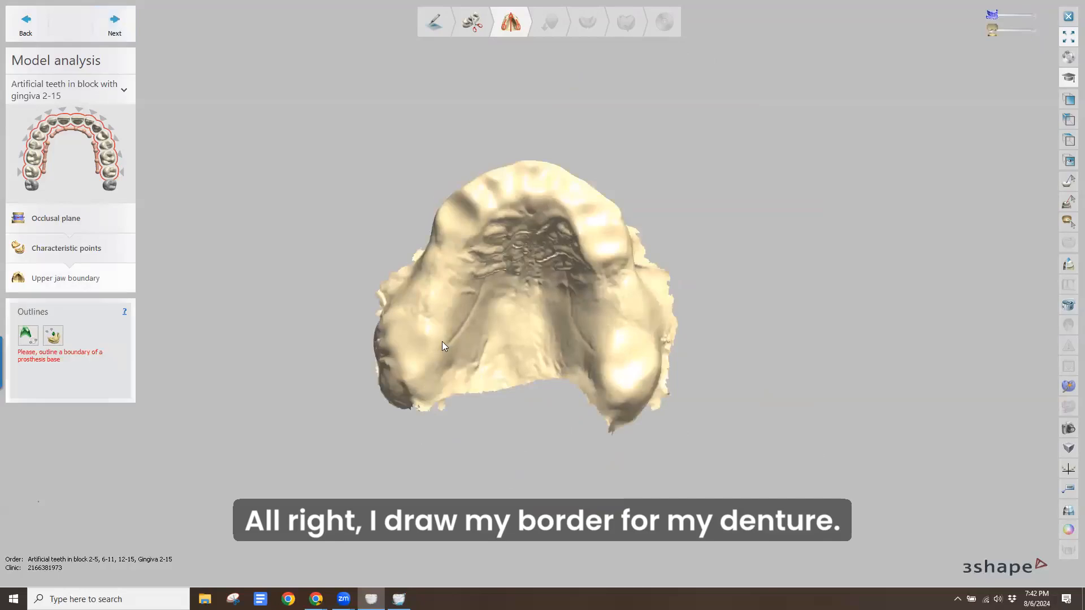
- Outline the prosthesis base boundary point by point around the vestibule and posterior edge of the upper jaw, and close the spline
right_click_drag(442, 341, 479, 363)
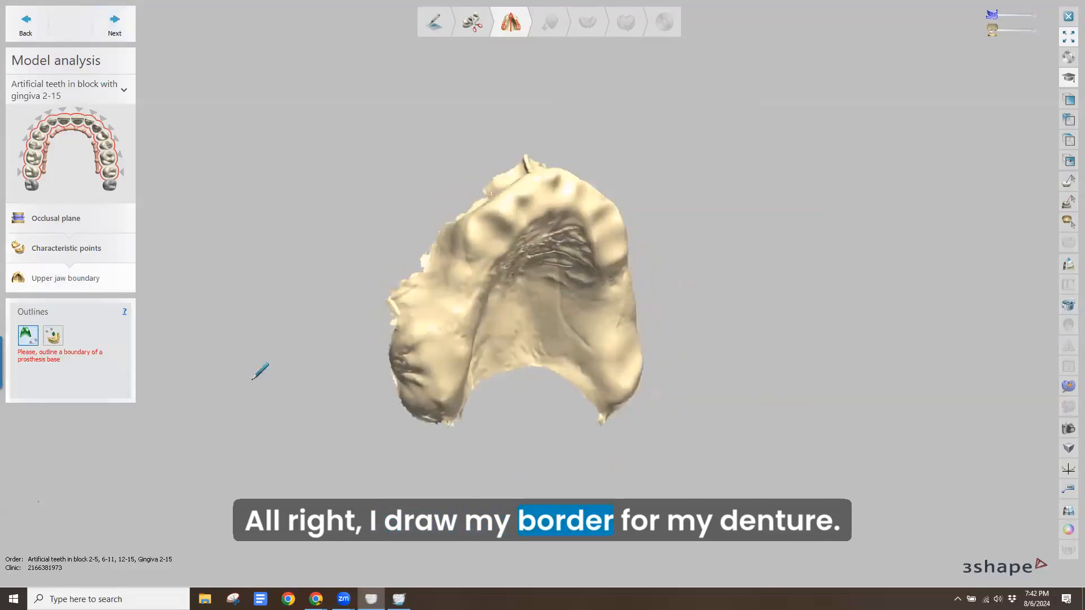
scroll(408, 331, "up", 5)
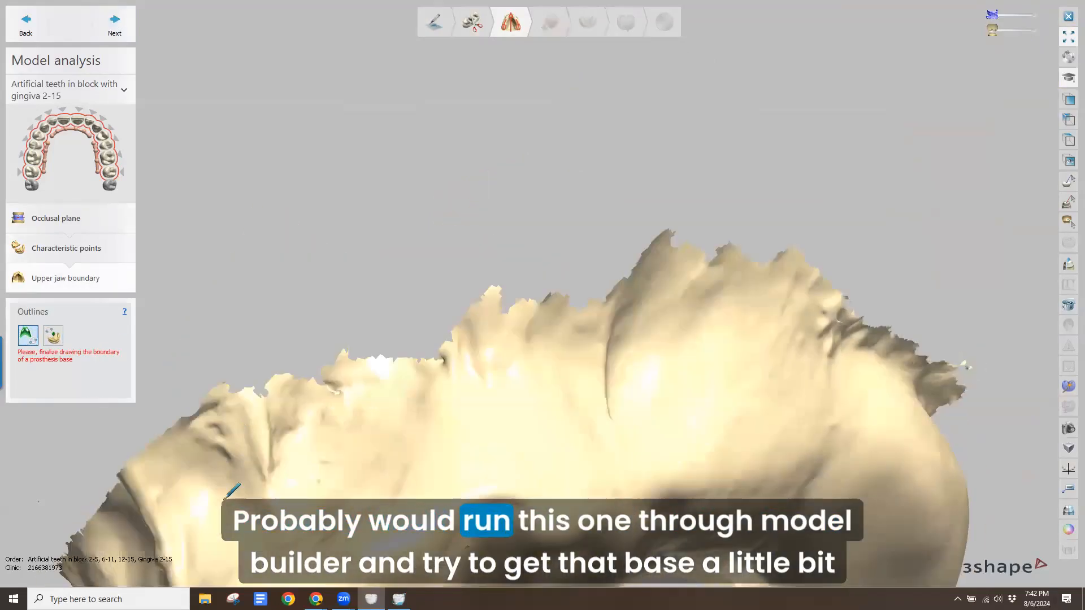
left_click(373, 424)
left_click(524, 378)
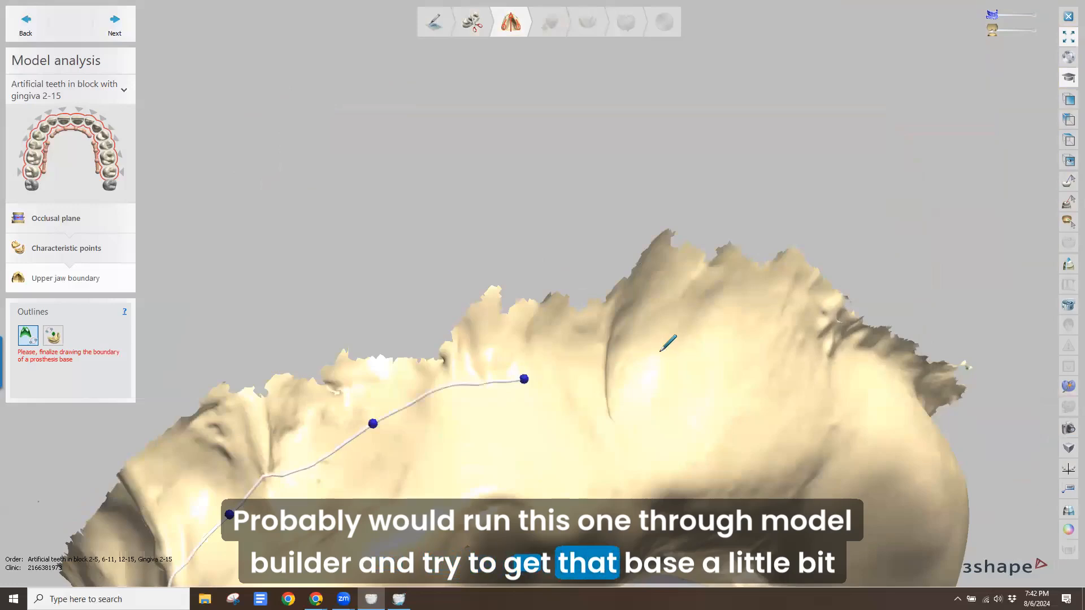
left_click(659, 352)
right_click_drag(745, 343, 614, 332)
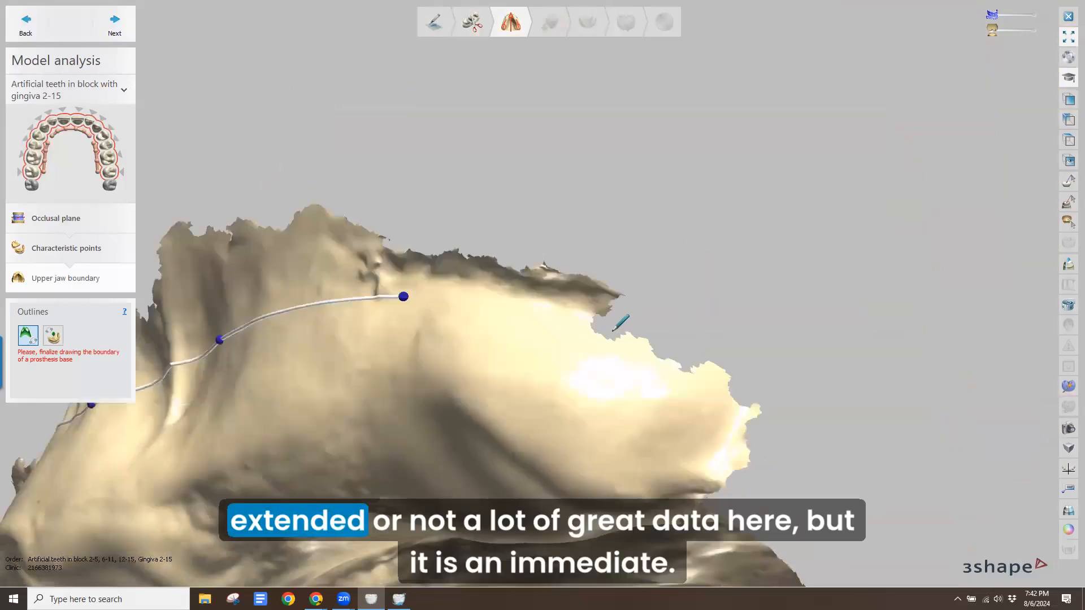
left_click(483, 301)
left_click(609, 350)
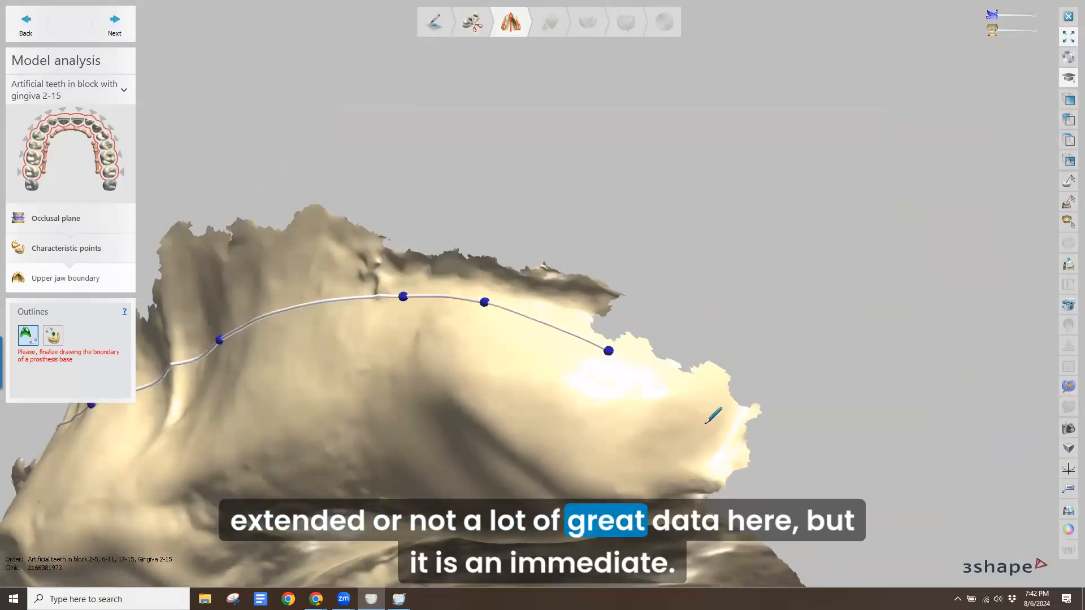
left_click(709, 421)
right_click_drag(596, 389, 619, 311)
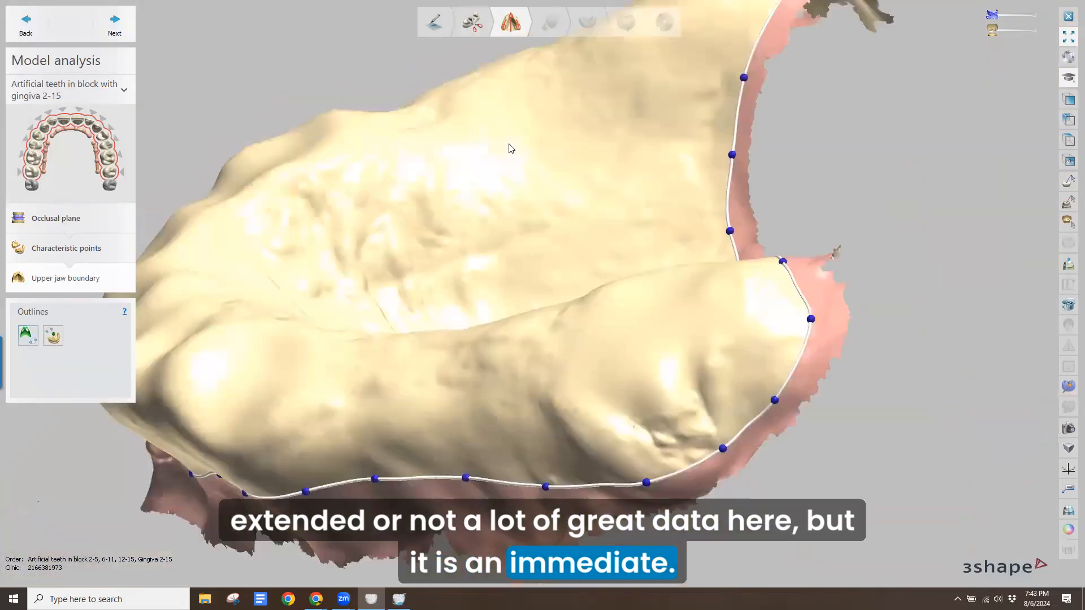
- Move the boundary point beside the gap in the front border line further down toward the ridge
right_click_drag(510, 145, 407, 236)
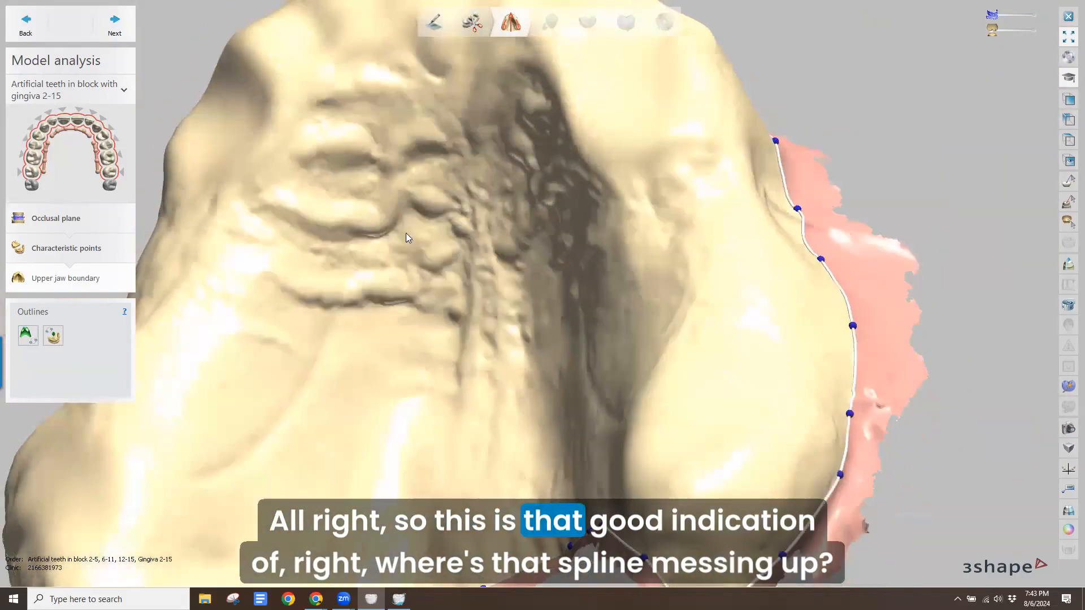
right_click_drag(630, 169, 461, 205)
scroll(587, 331, "up", 3)
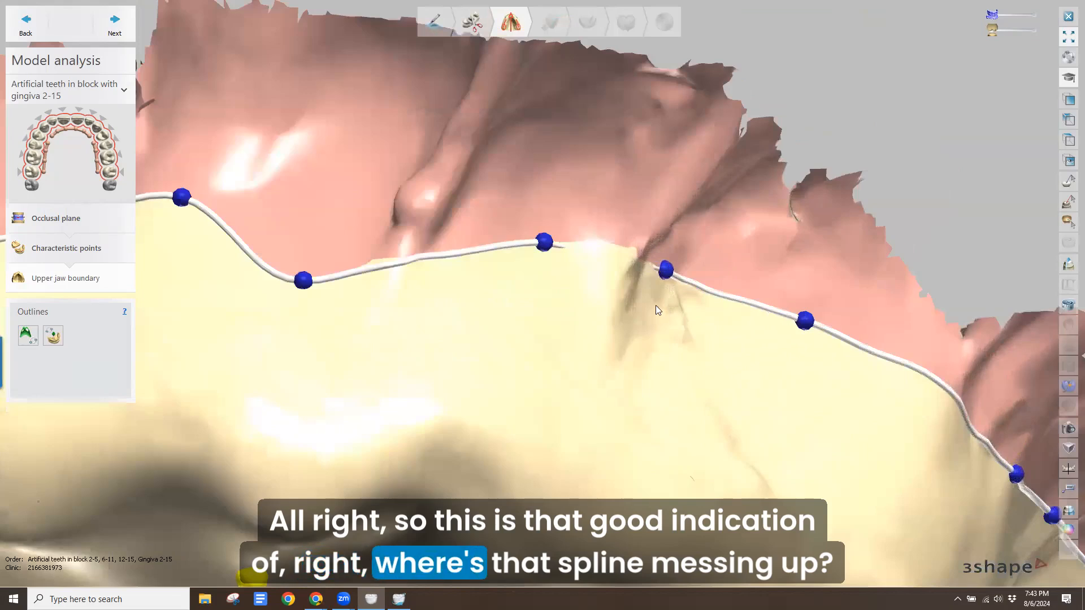
left_click_drag(536, 242, 561, 288)
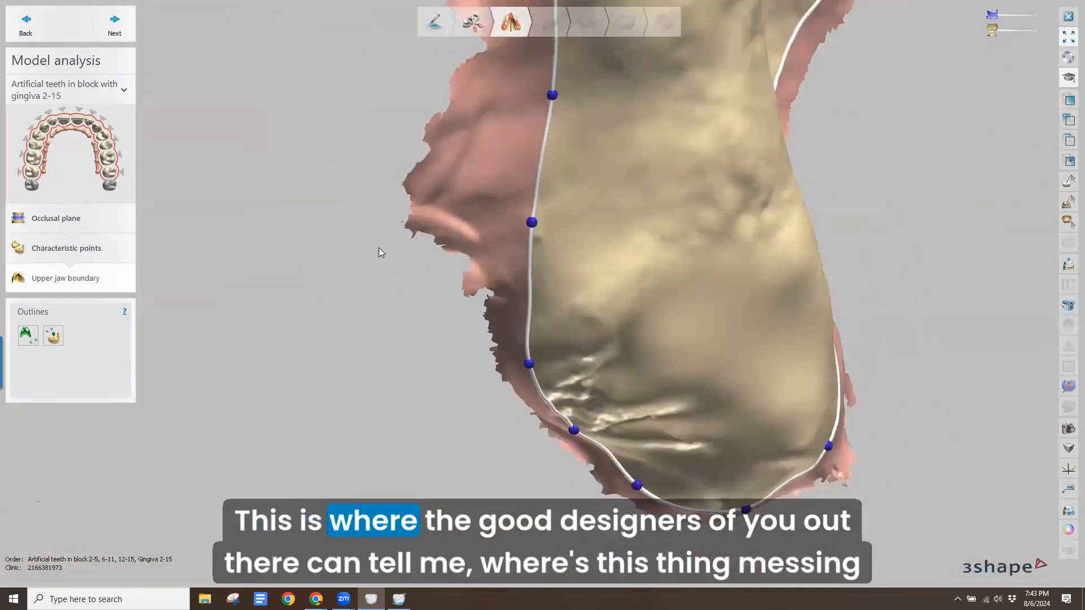
- Inspect the boundary spline around the entire upper jaw for wrinkles or spots where the line dips under the scan surface
right_click_drag(379, 247, 372, 205)
right_click_drag(372, 204, 445, 261)
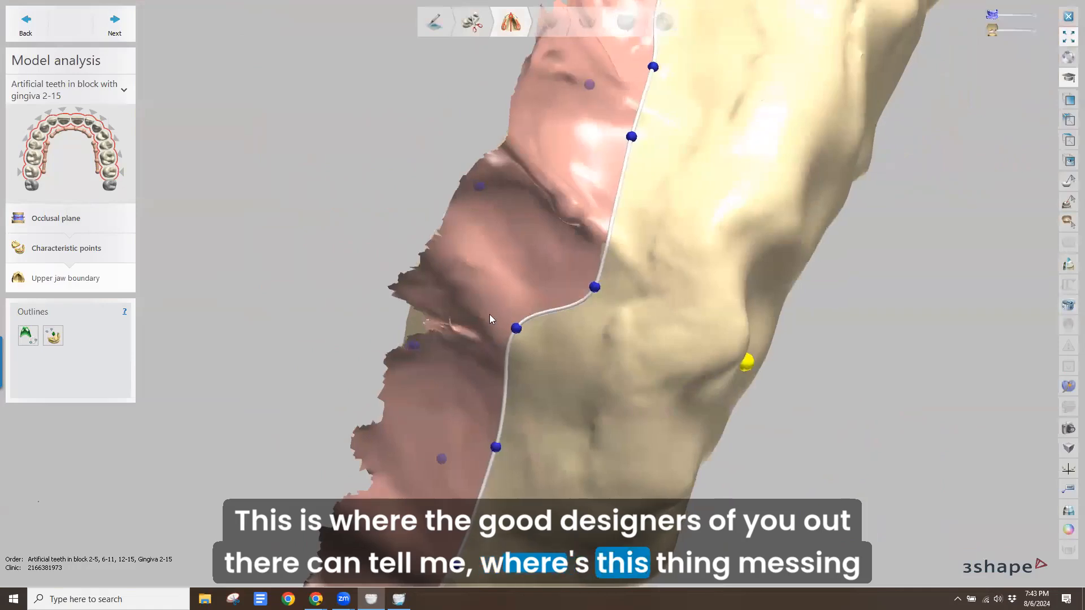
right_click_drag(637, 191, 611, 381)
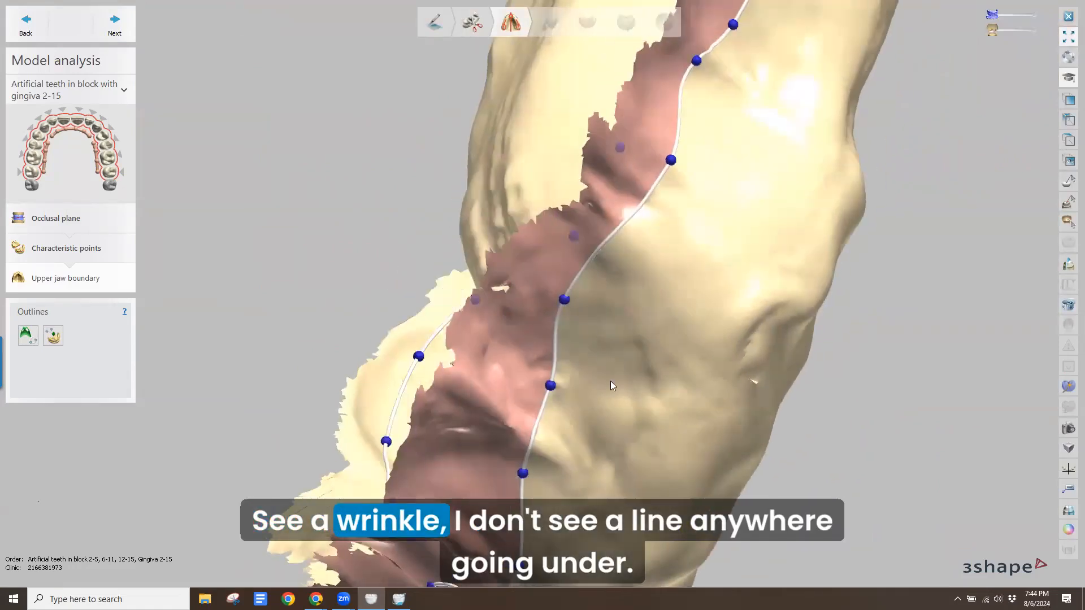
scroll(566, 376, "up", 3)
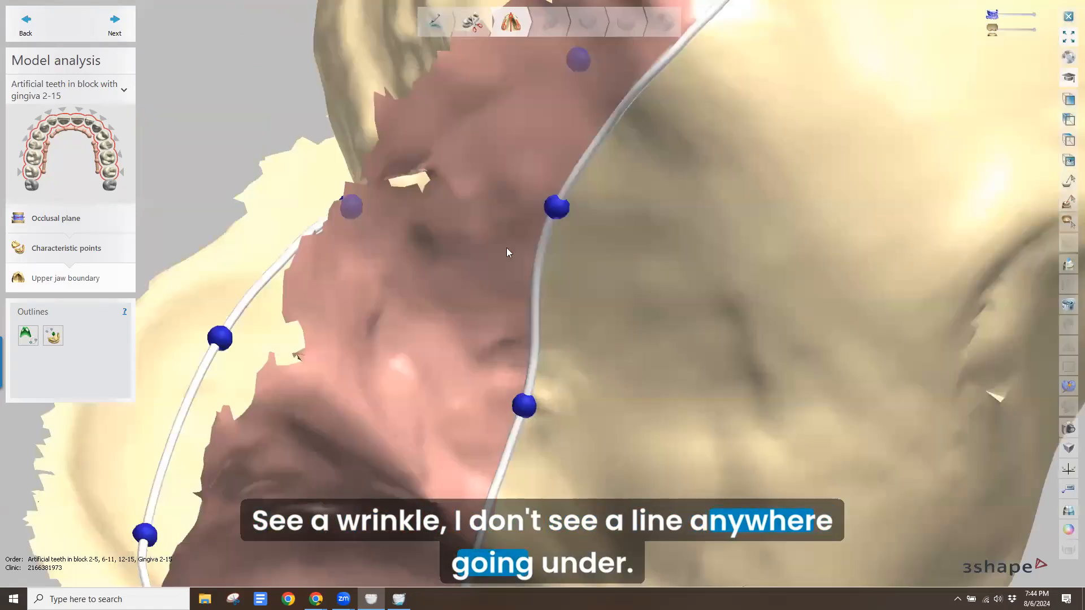
scroll(507, 248, "up", 1)
scroll(675, 211, "down", 8)
right_click_drag(675, 211, 580, 443)
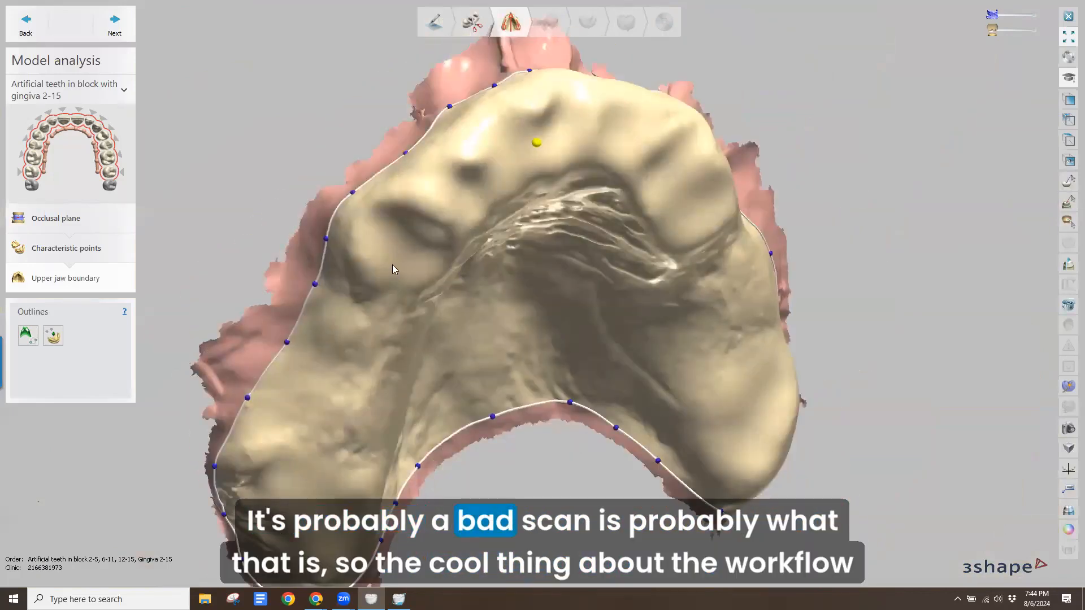
right_click_drag(393, 265, 581, 284)
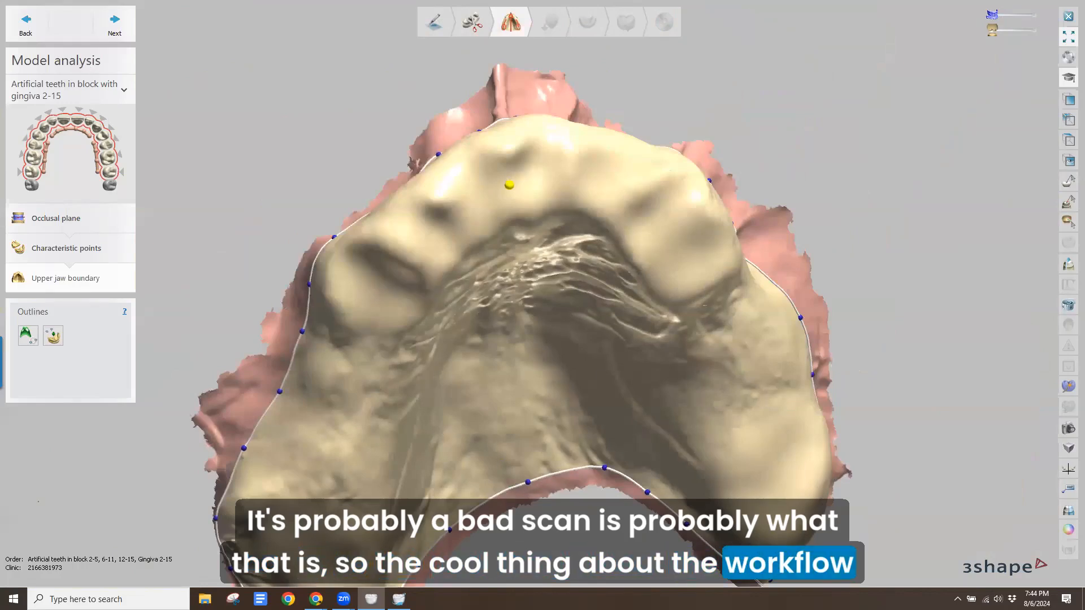
- Accept the upper jaw boundary, advance to FD Initial Setup, and show the pre-extraction upper scan at full opacity over the ridge
left_click(115, 23)
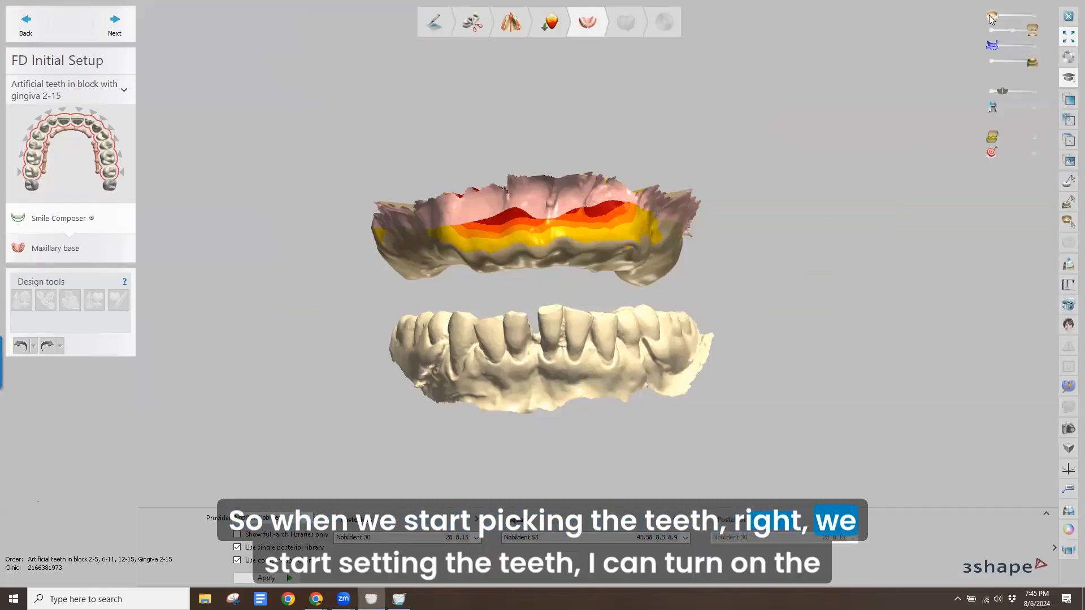
left_click_drag(999, 17, 1034, 15)
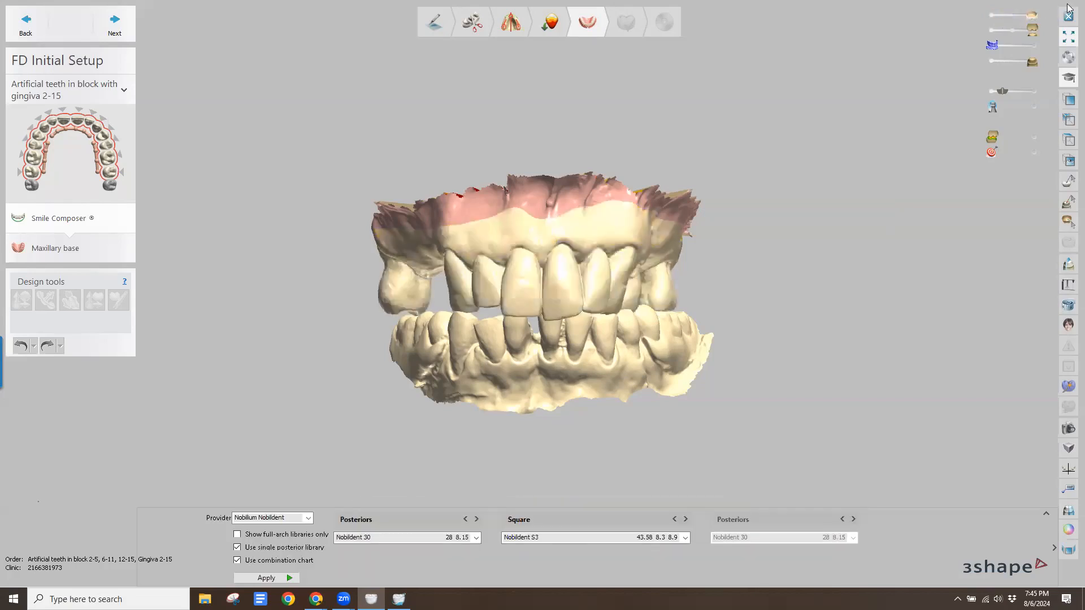
- Load the DS Digital Genios tooth library and shift the whole tooth setup slightly forward against the pre-extraction teeth
left_click(308, 517)
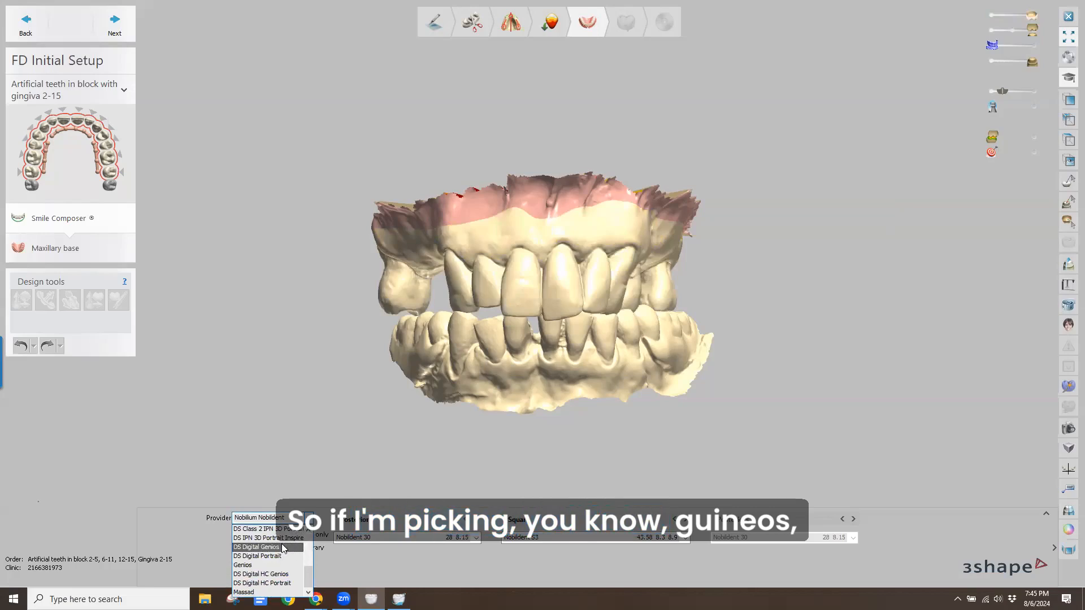
left_click(283, 547)
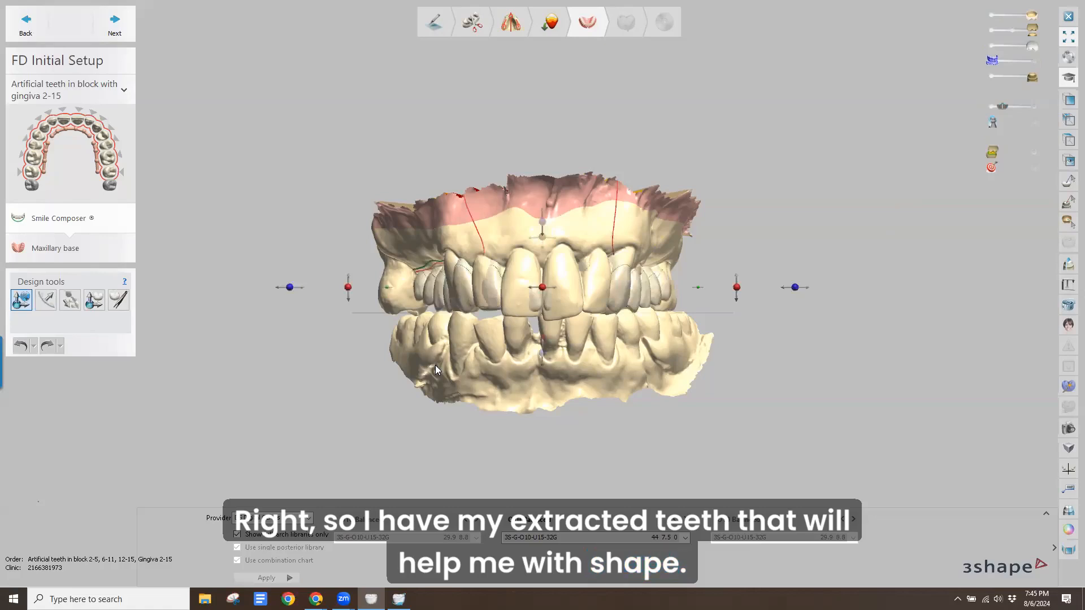
right_click_drag(519, 390, 431, 390)
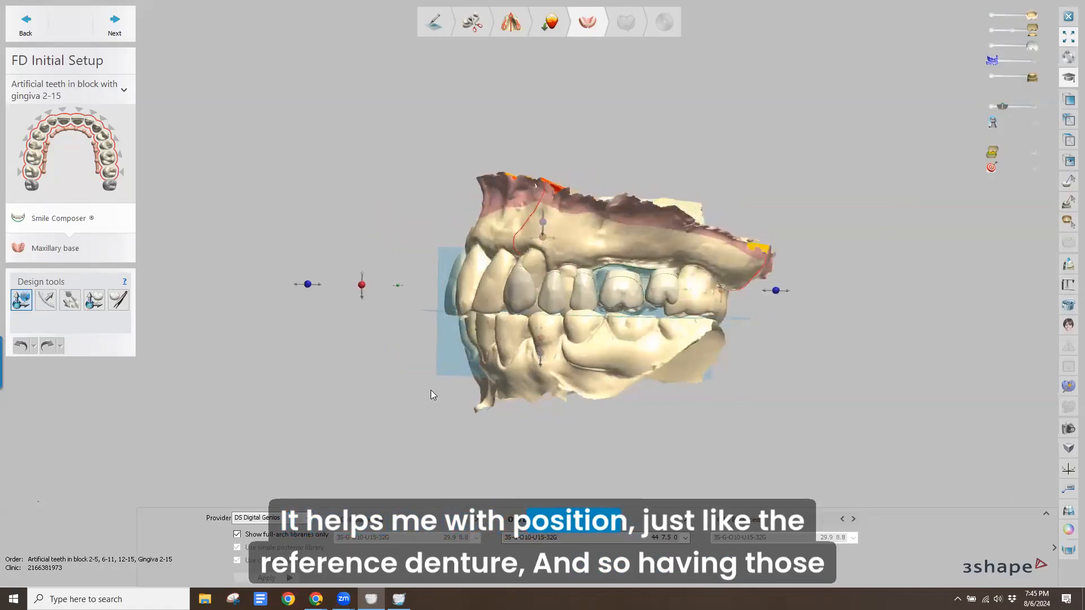
left_click_drag(307, 284, 299, 284)
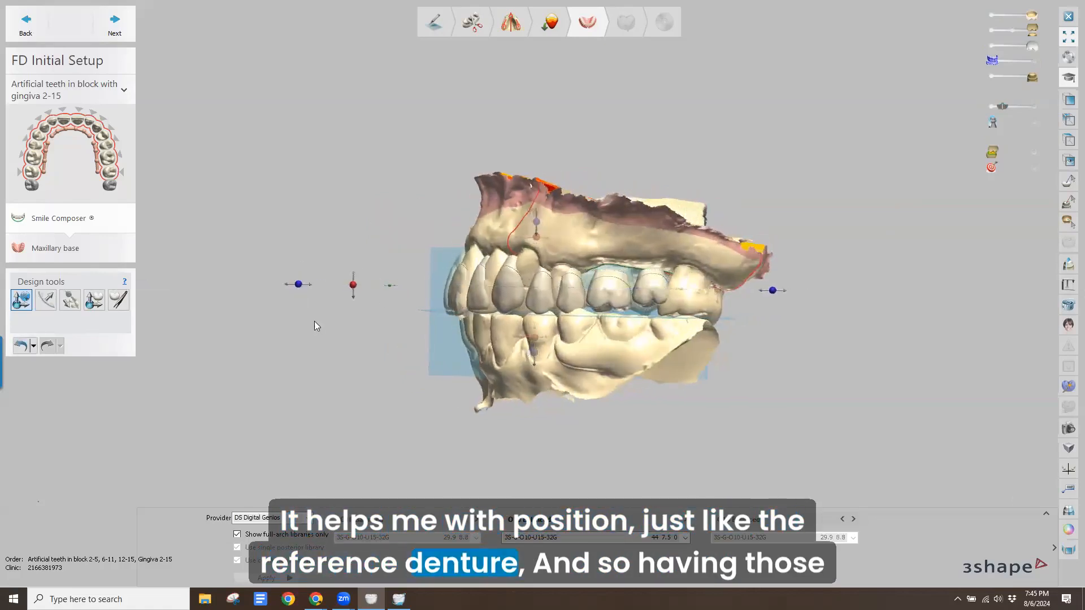
- Compare the tooth setup with the pre-extraction scan from the front and side, making that scan slightly translucent
right_click_drag(315, 322, 370, 359)
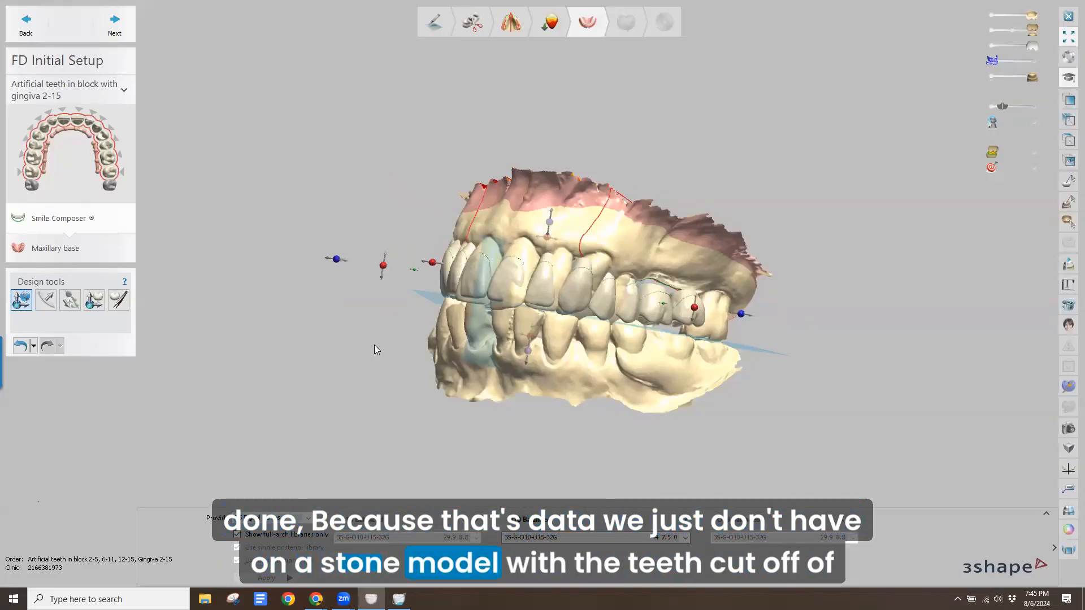
right_click_drag(474, 361, 543, 395)
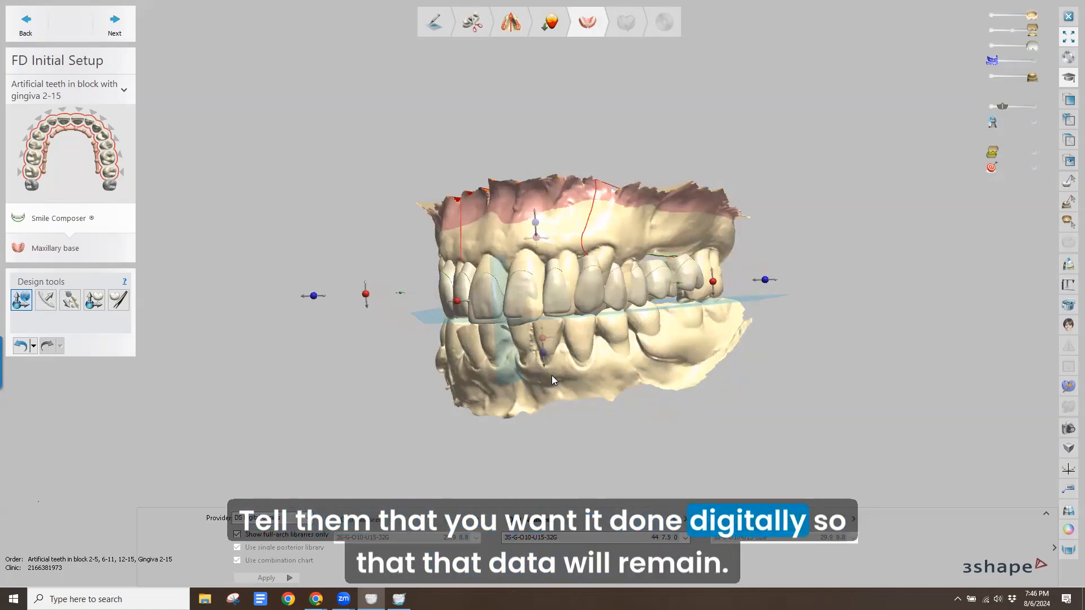
right_click_drag(627, 367, 264, 359)
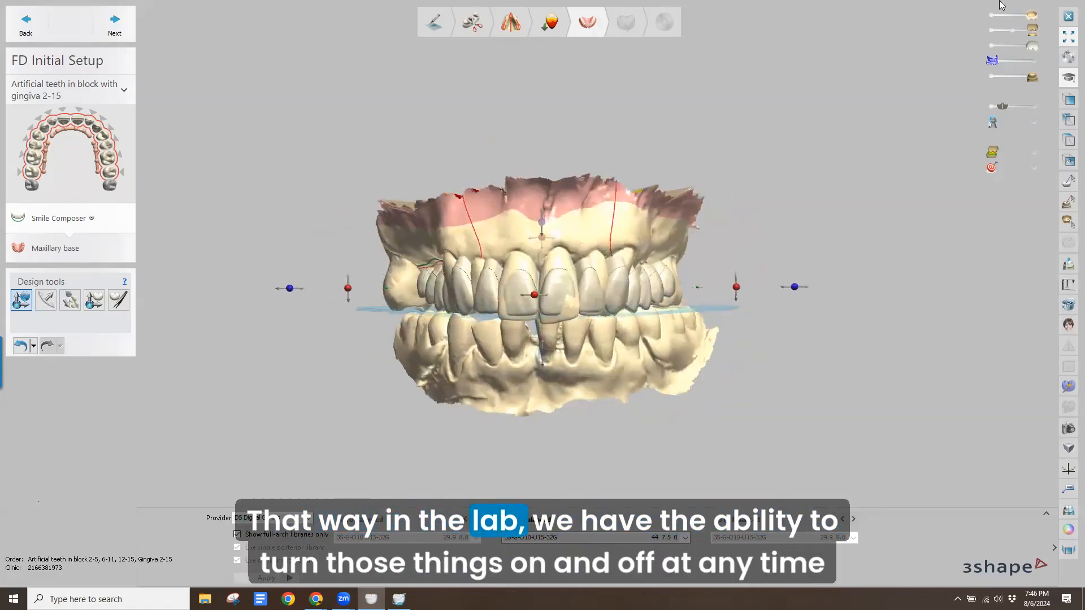
left_click_drag(1026, 19, 1056, 5)
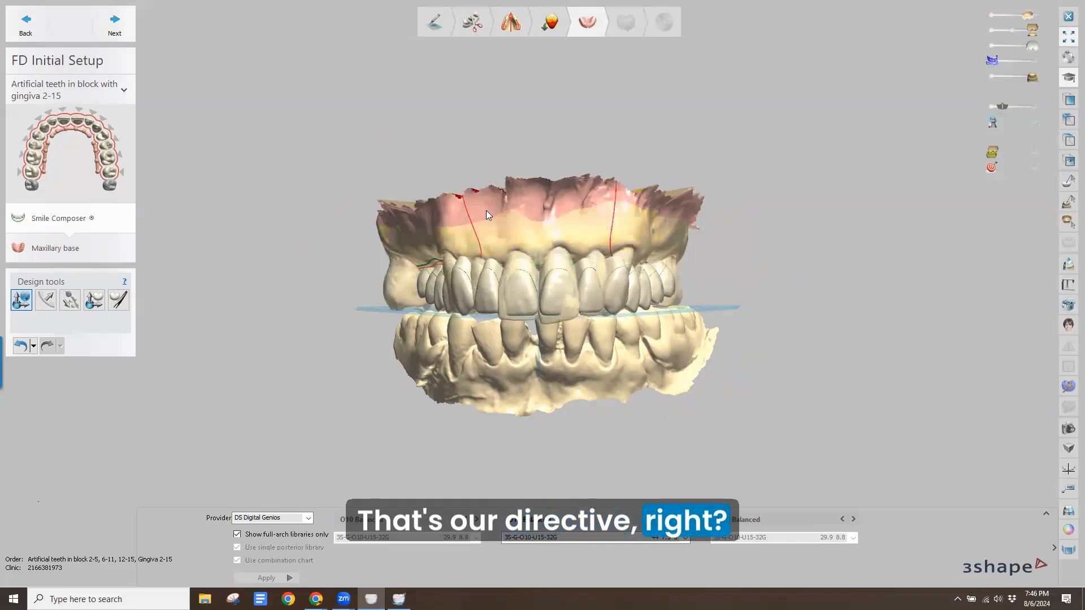
right_click_drag(486, 211, 431, 198)
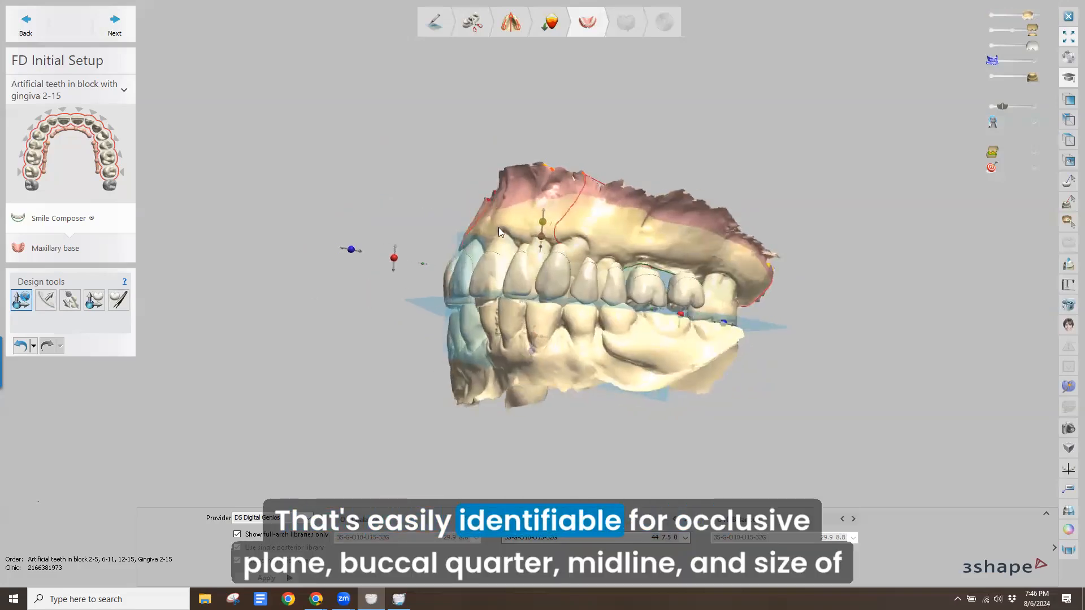
right_click_drag(497, 198, 552, 219)
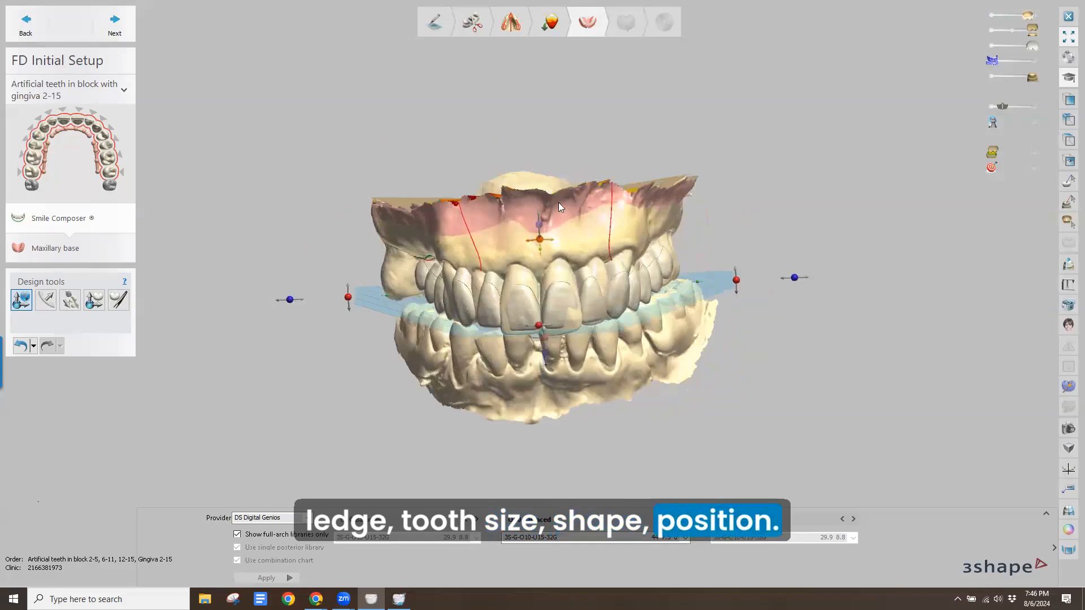